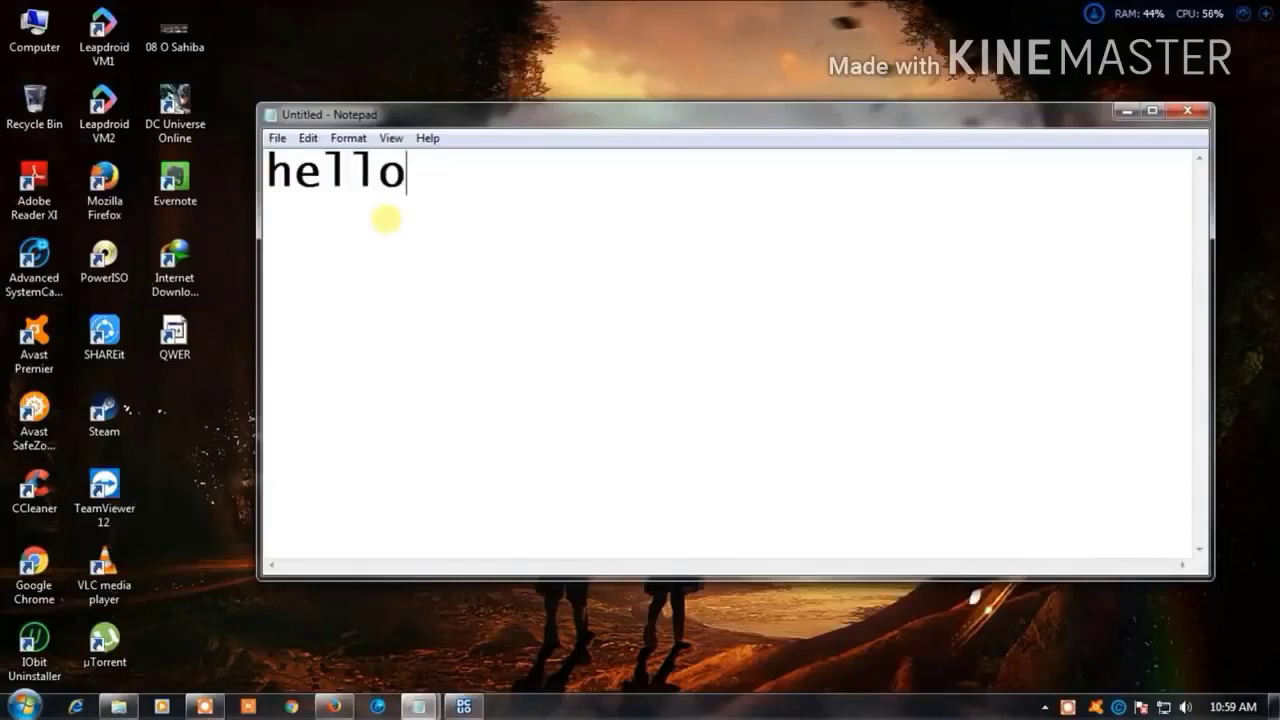
Finish writing "hello friends......" in the blank note and clear the text
type("ds......")
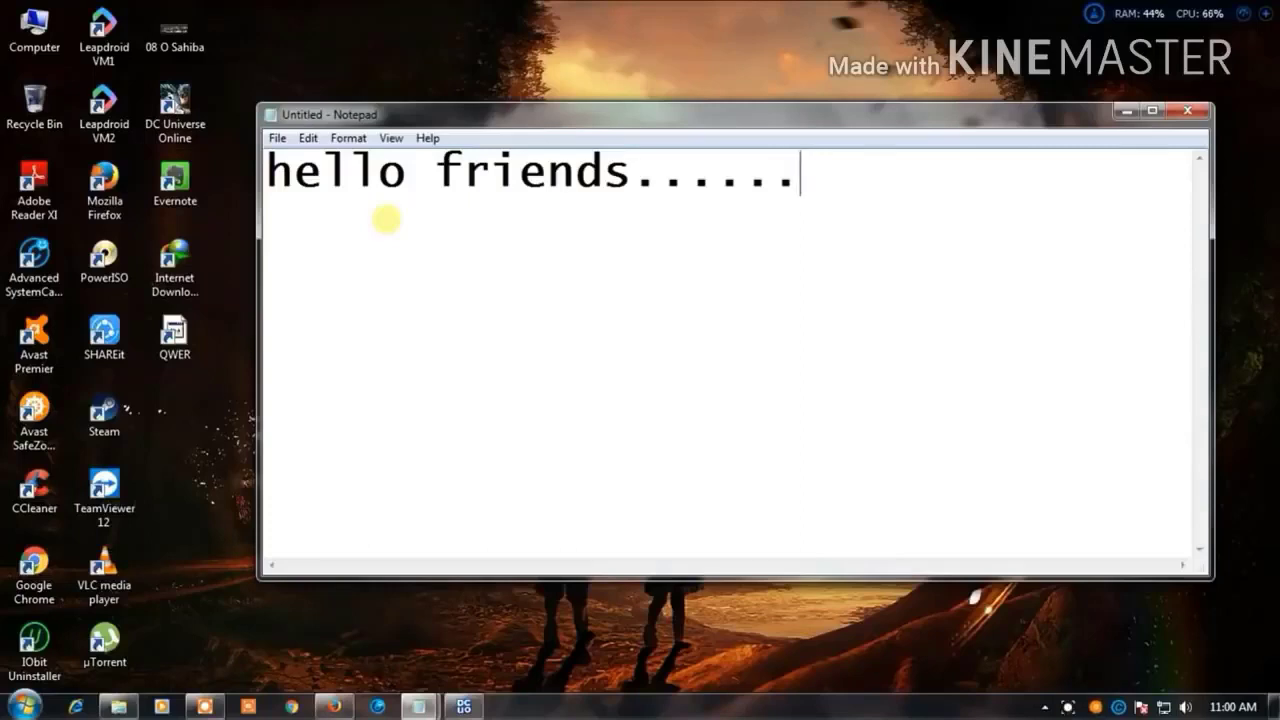
key("ctrl+a")
key("BackSpace")
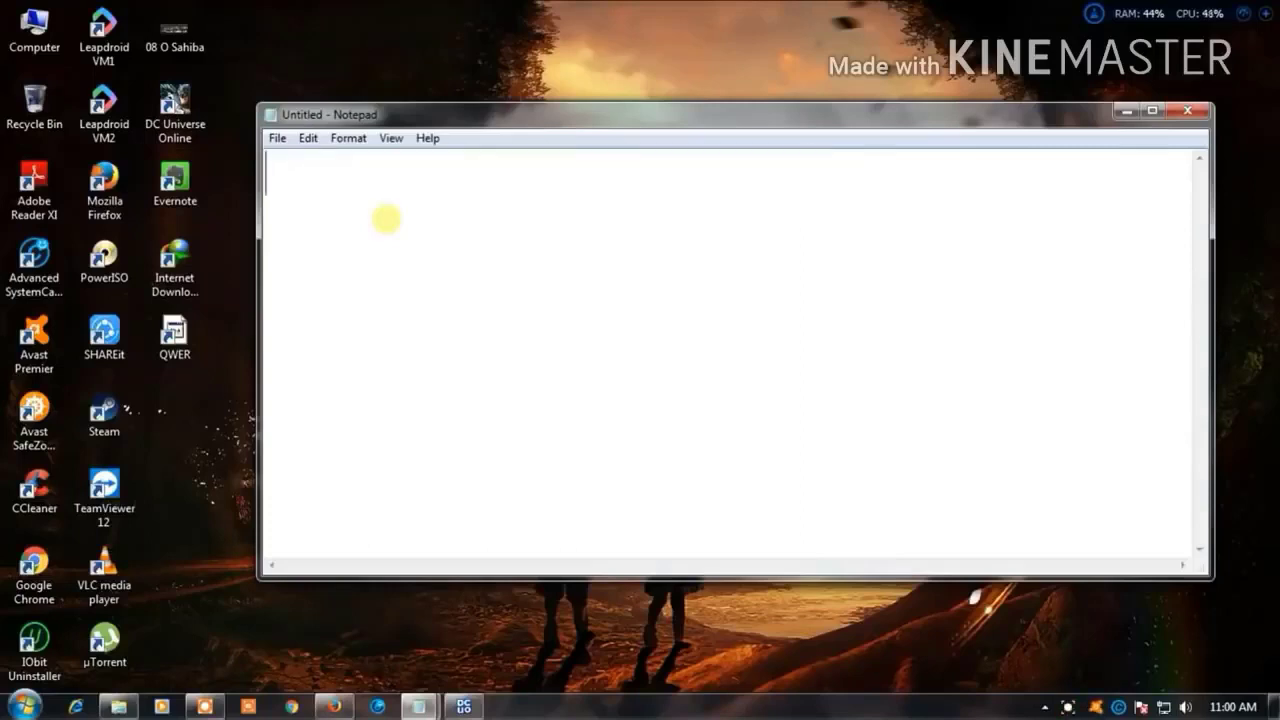
Write "windows 11 skinpack for windows 7,8,8.1 & 10" in the note
type("windows")
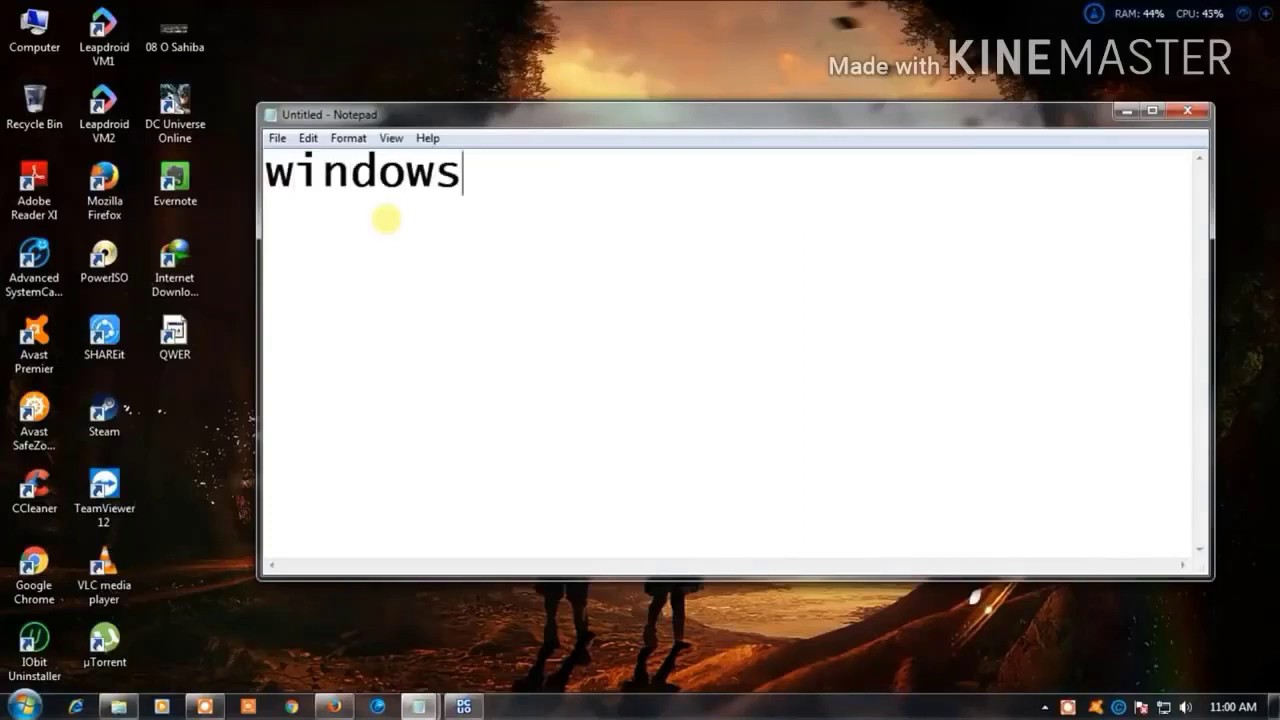
type(" 11")
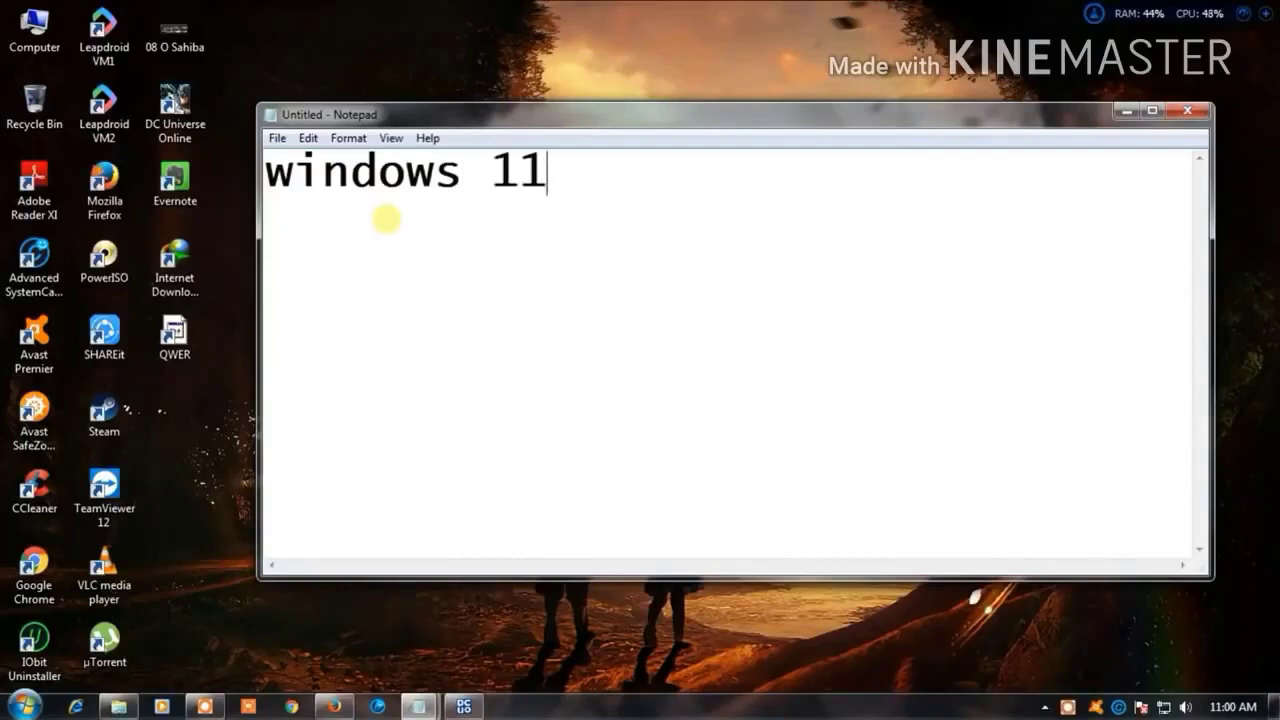
type(" skinpack ")
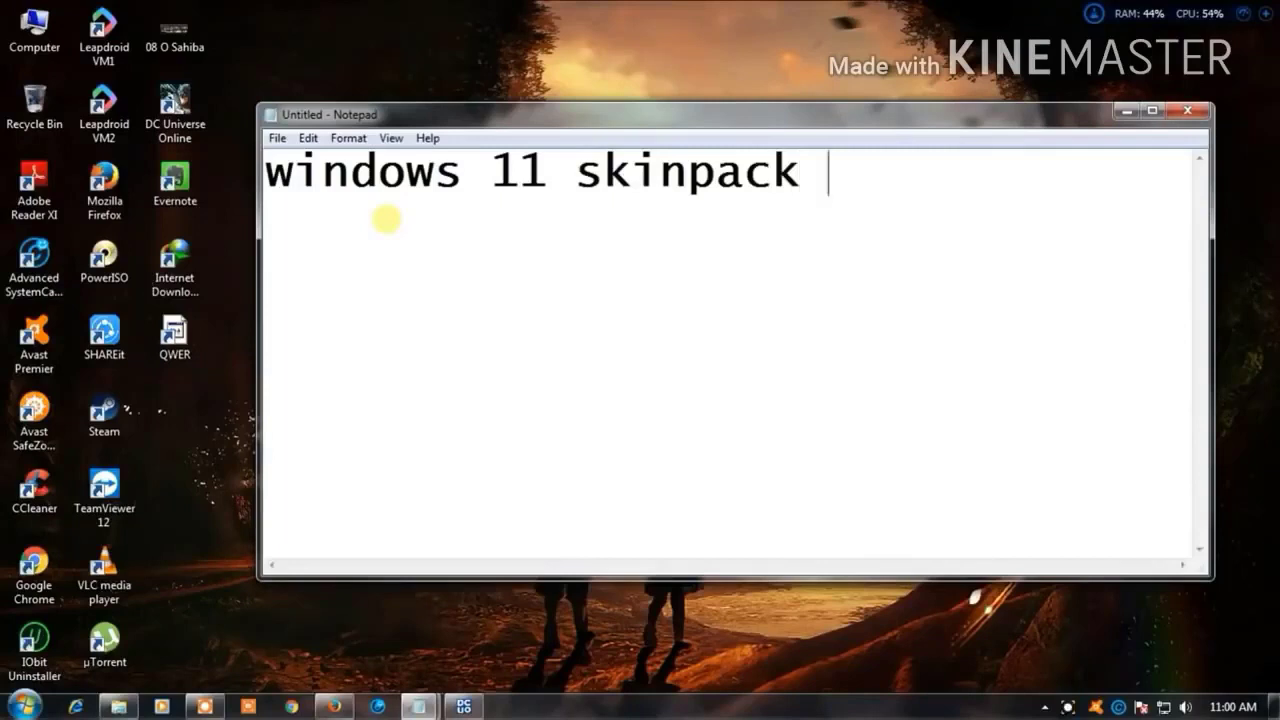
type("for")
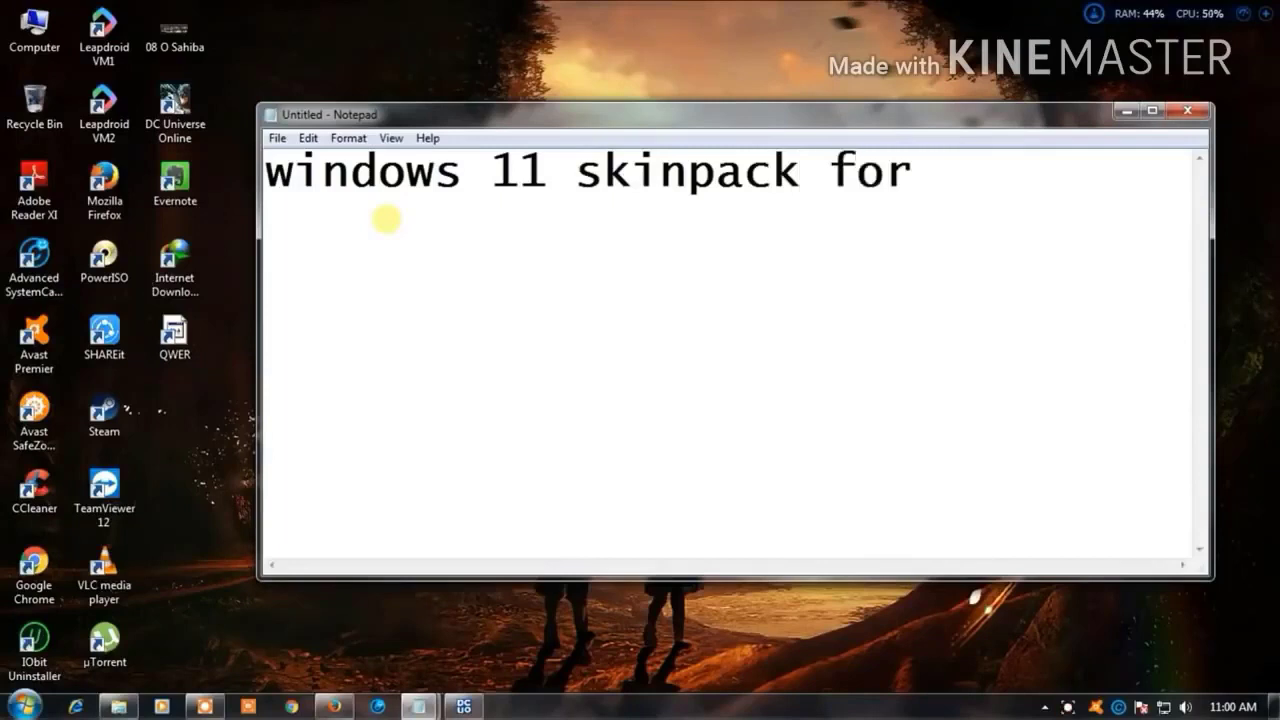
type(" windows")
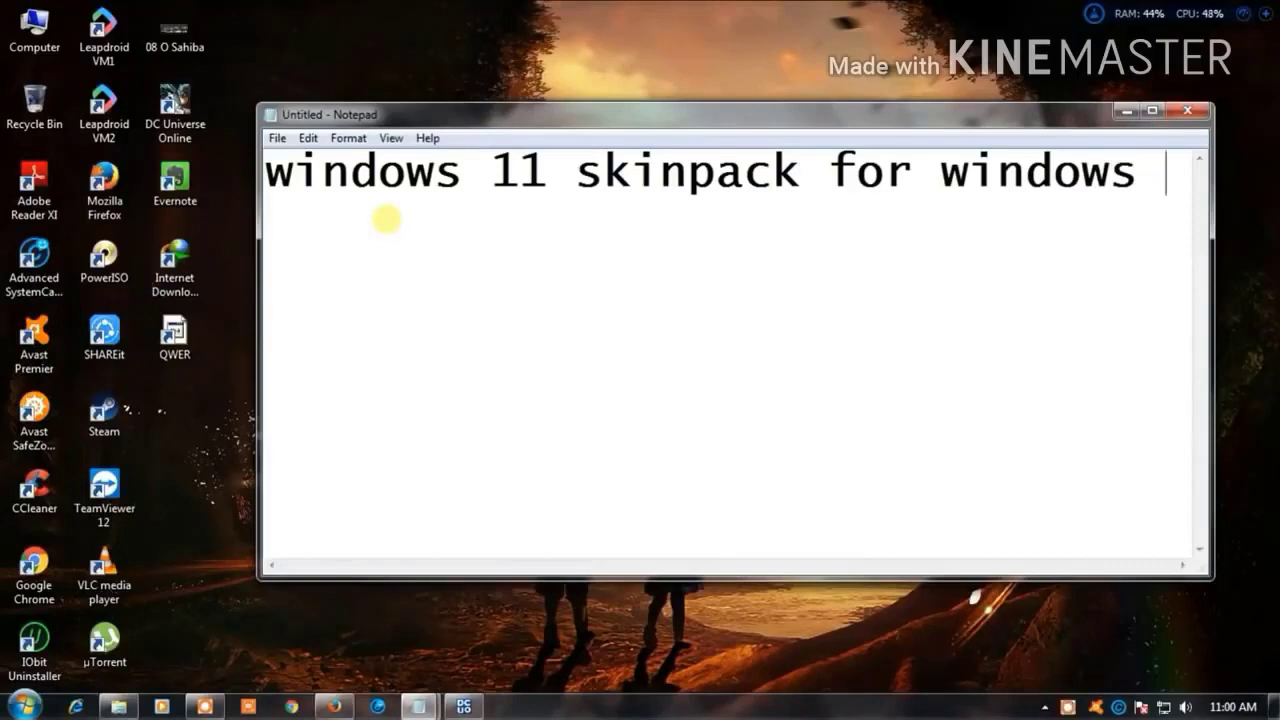
type(" 7")
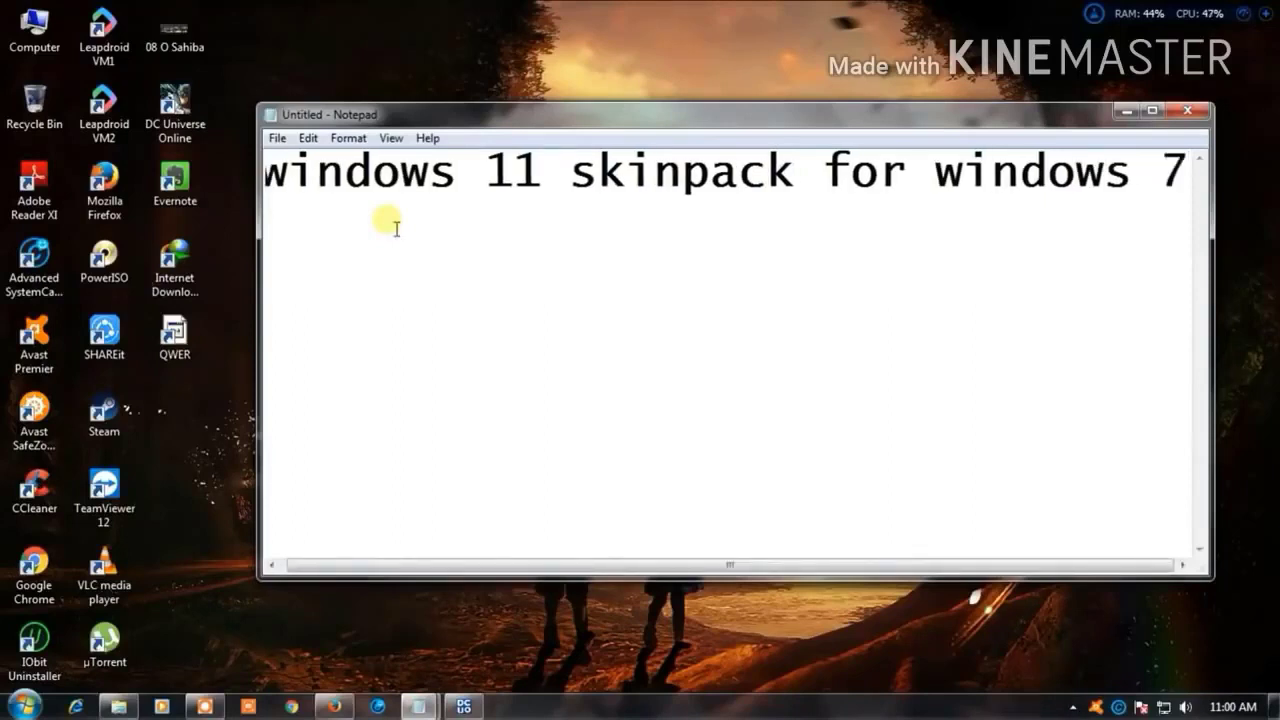
type(",")
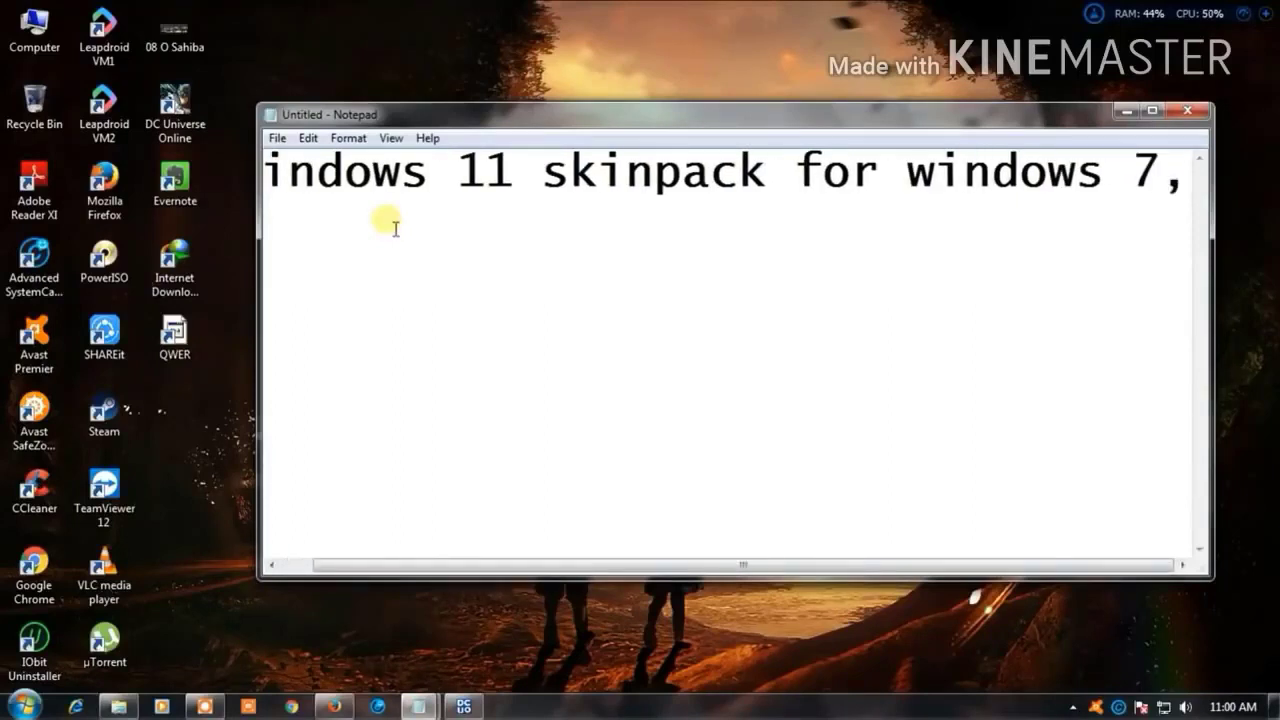
type("8")
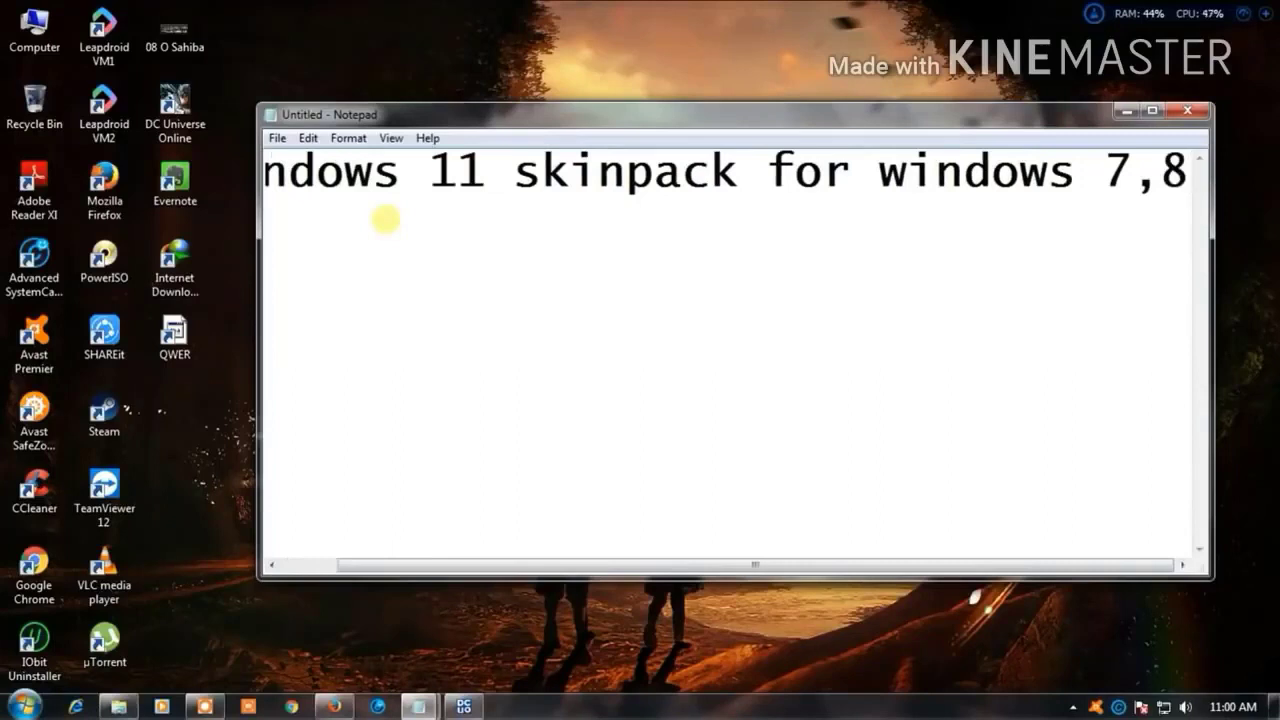
type(",8.1")
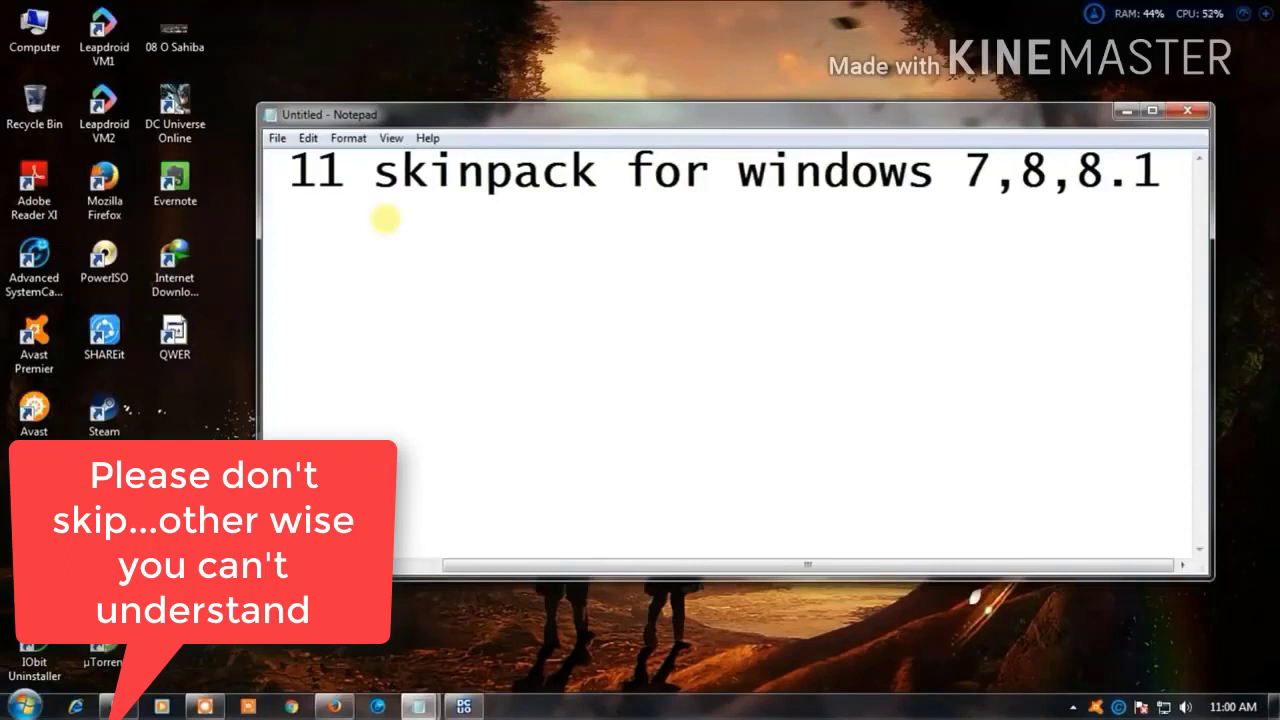
type(" &")
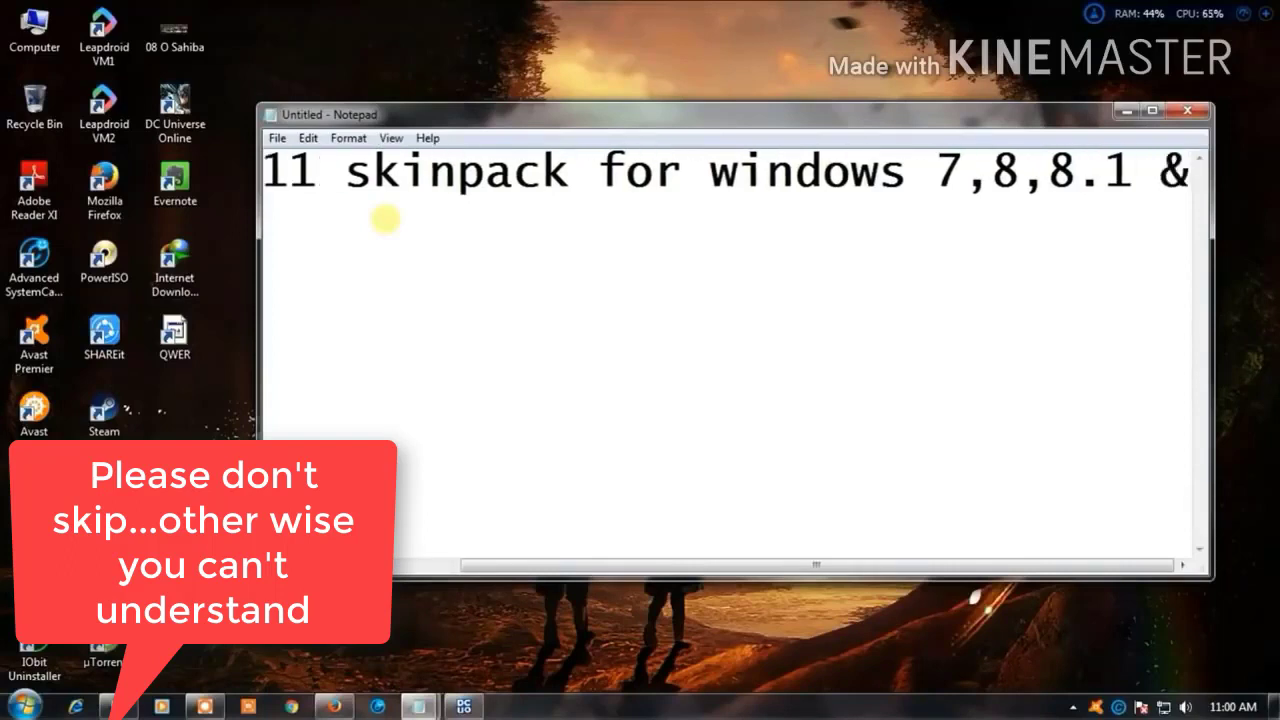
type(" 10")
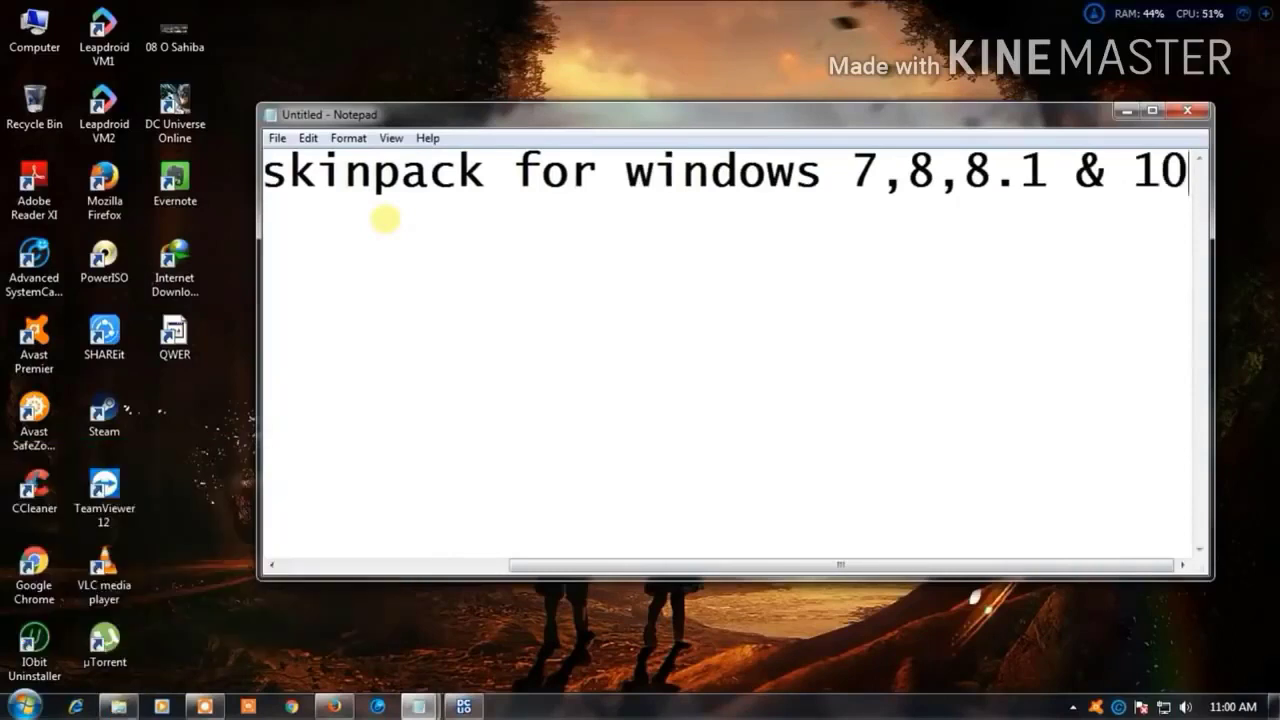
Go back through the skinpack title line, clear all text from the note and minimize it
key("Left")
key("Left")
key("Left")
key("Left")
key("Left")
key("Left")
key("Left")
key("Left")
key("Left")
key("Left")
key("Left")
key("Left")
key("Left")
key("Left")
key("Left")
key("Left")
key("Left")
key("Left")
key("Left")
key("Left")
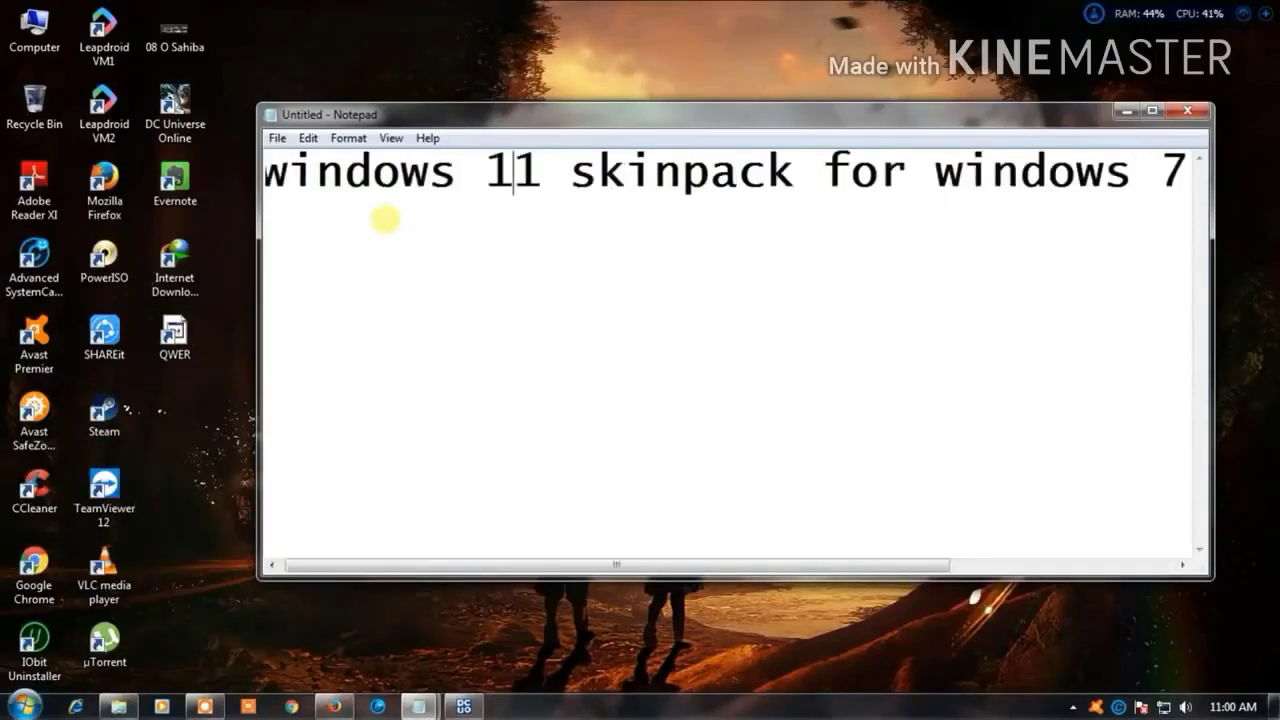
key("ctrl+a")
key("Delete")
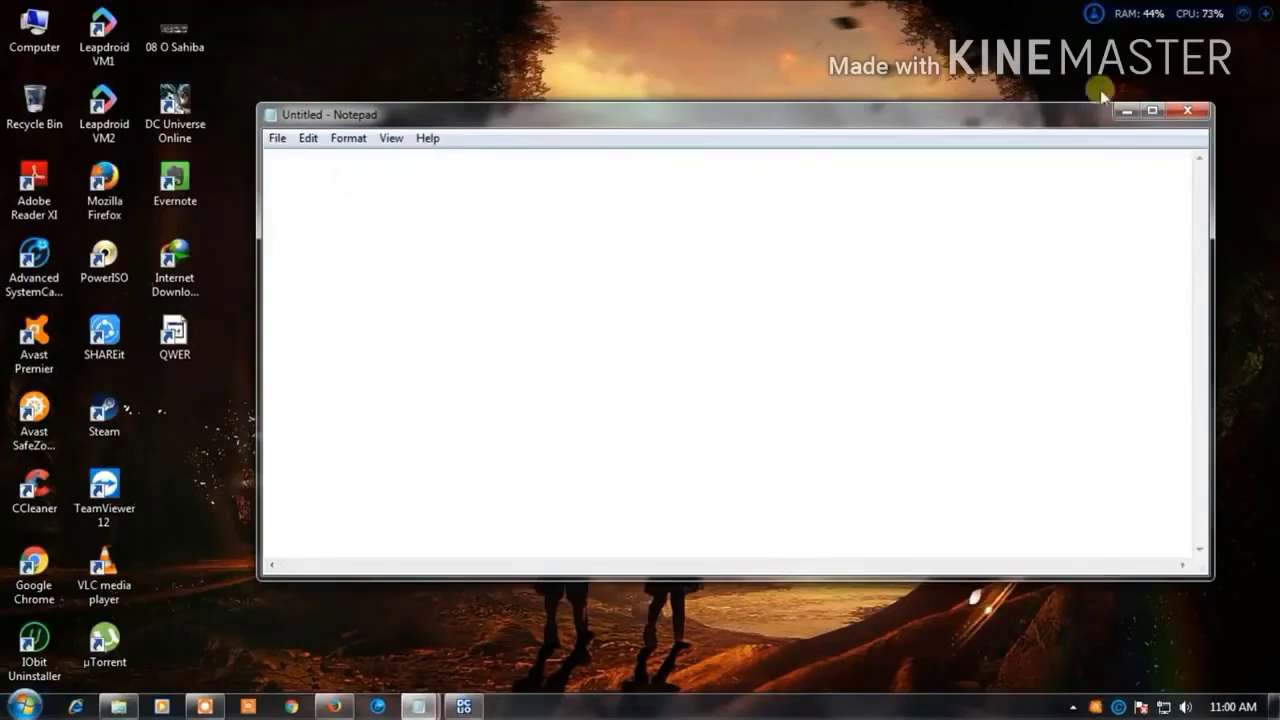
left_click(1122, 114)
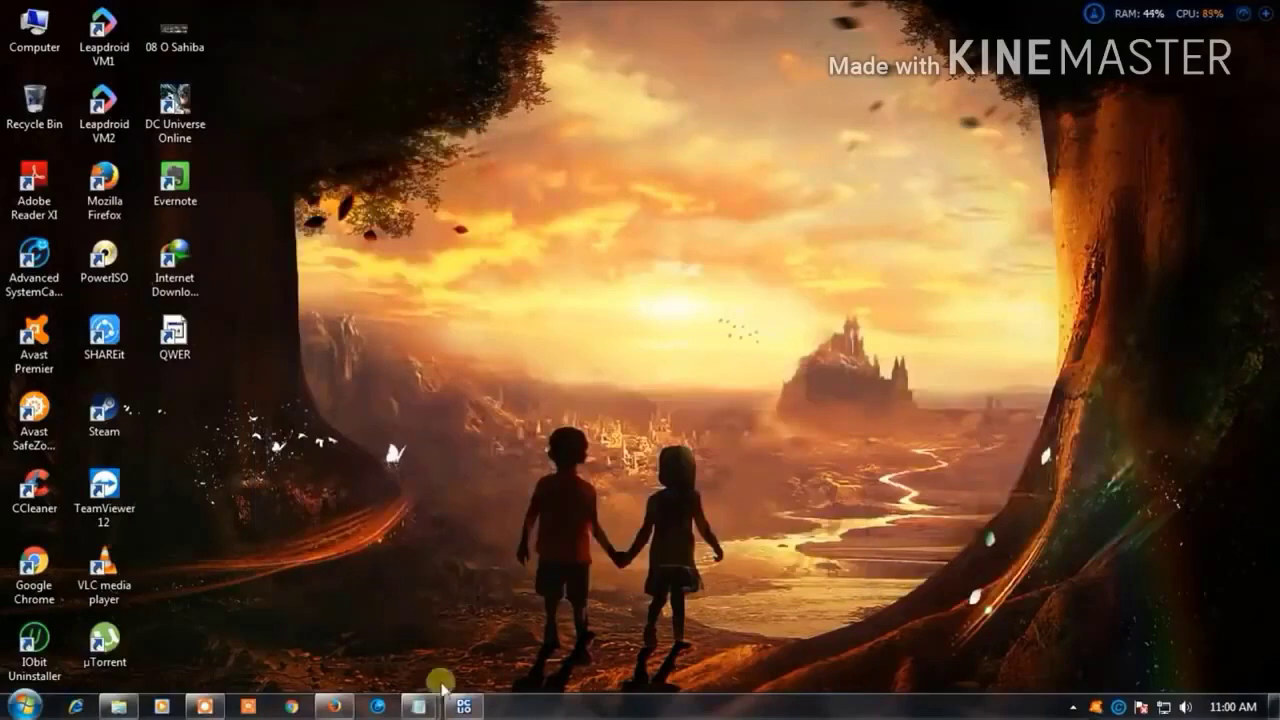
mouse_move(428, 710)
left_click(366, 623)
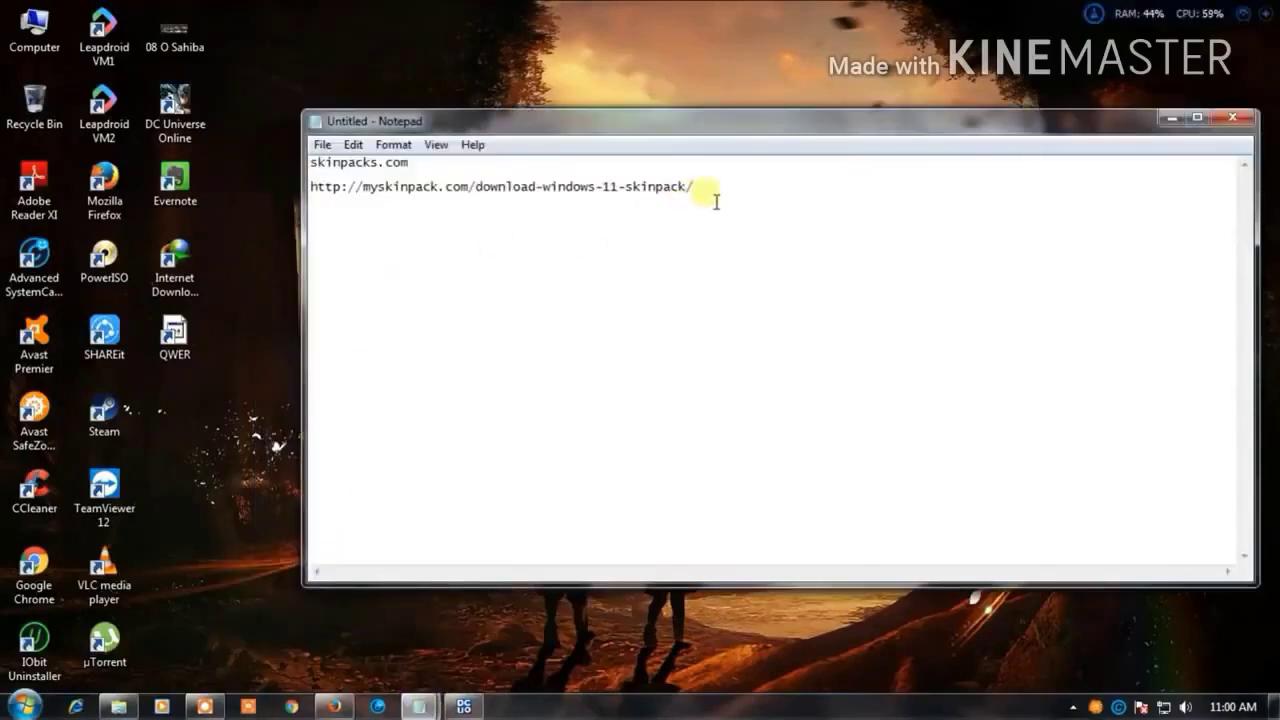
left_click_drag(700, 189, 283, 194)
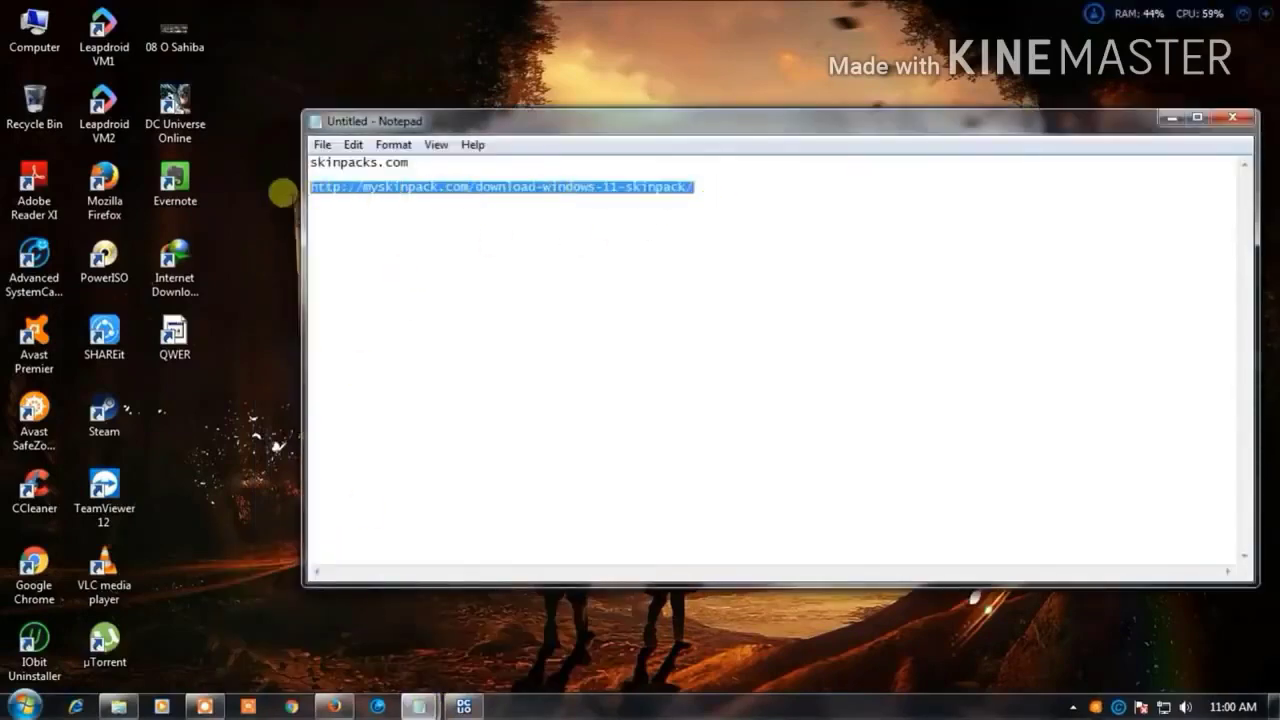
right_click(504, 197)
left_click(545, 255)
left_click(1170, 117)
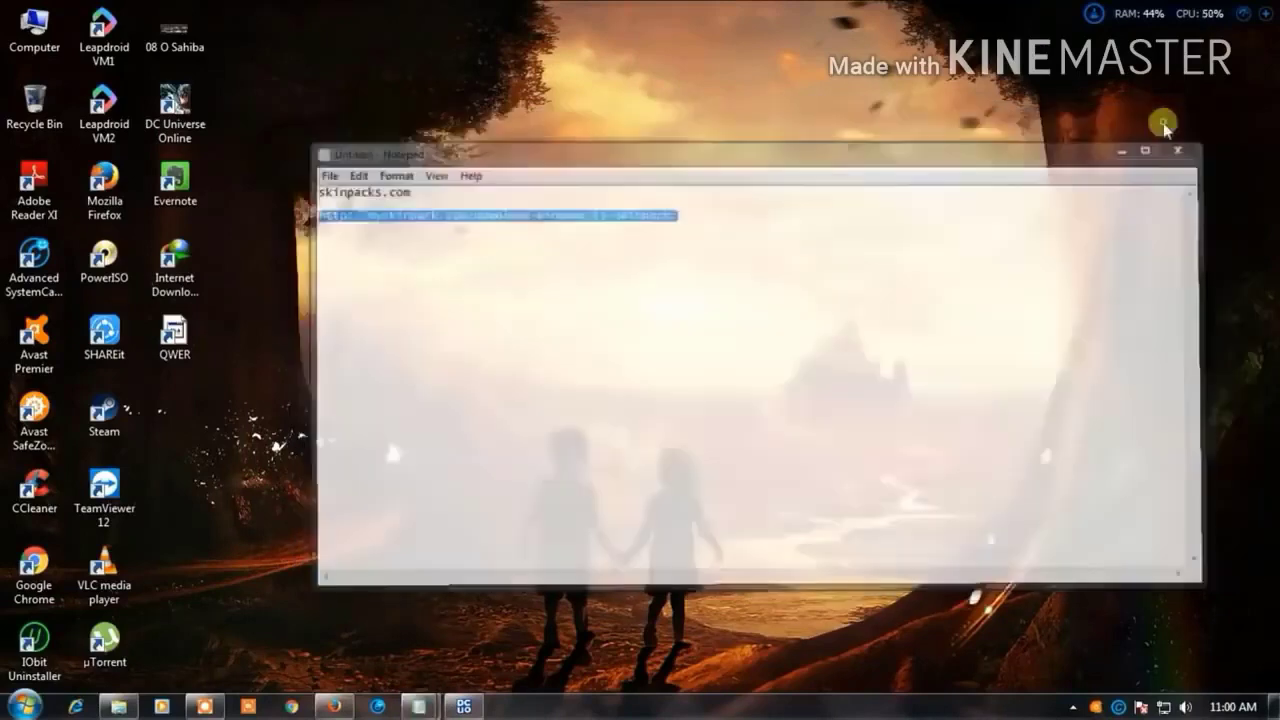
Close the existing Firefox window and open a blank tab in a fresh Firefox window
right_click(334, 704)
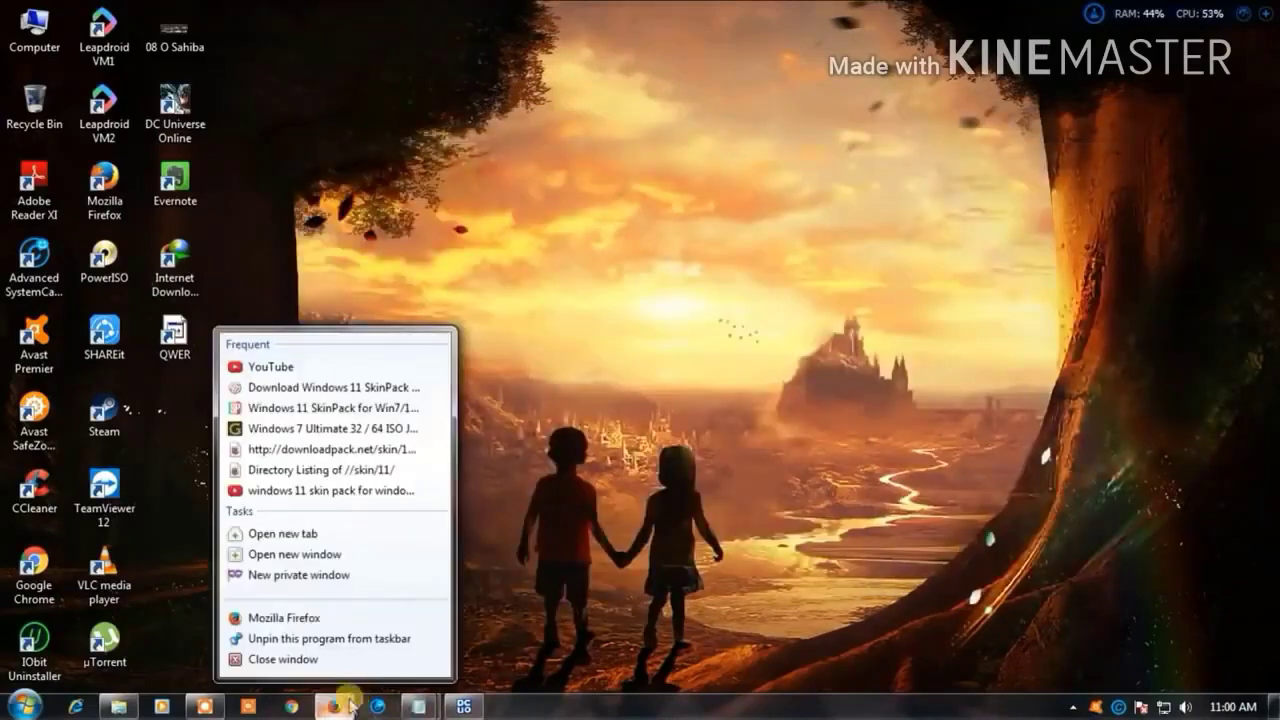
left_click(325, 658)
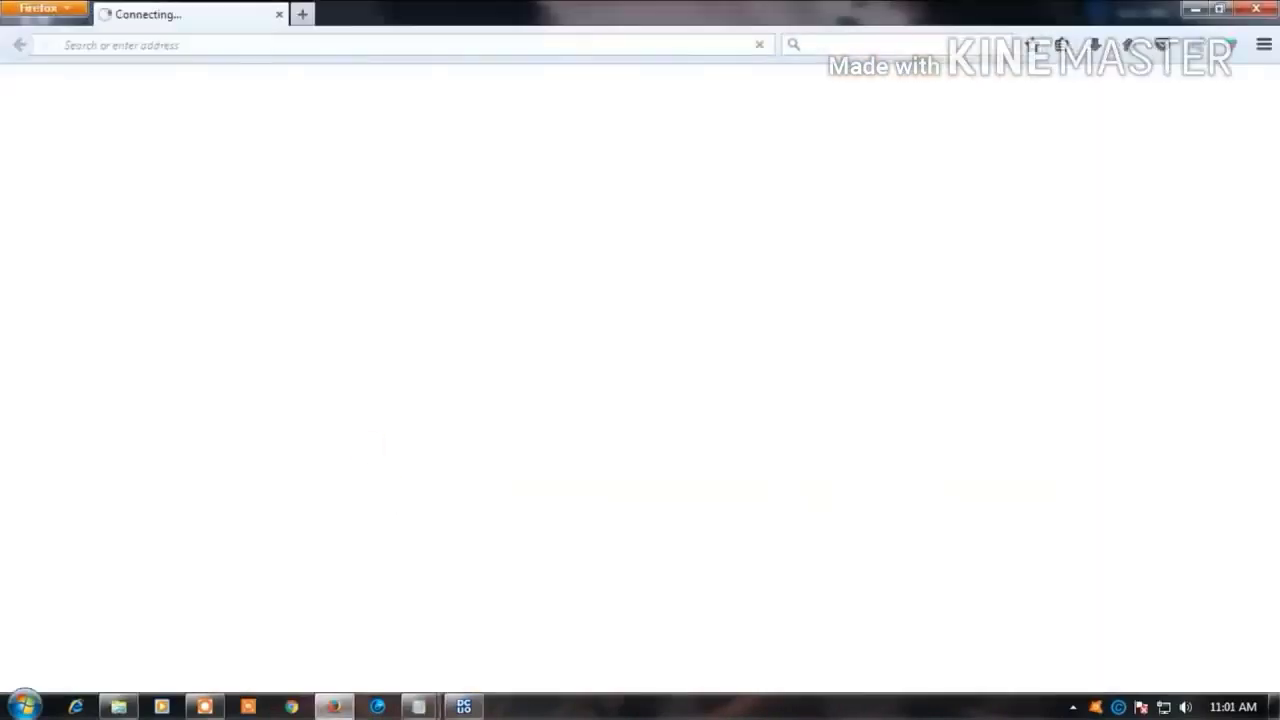
key("ctrl+t")
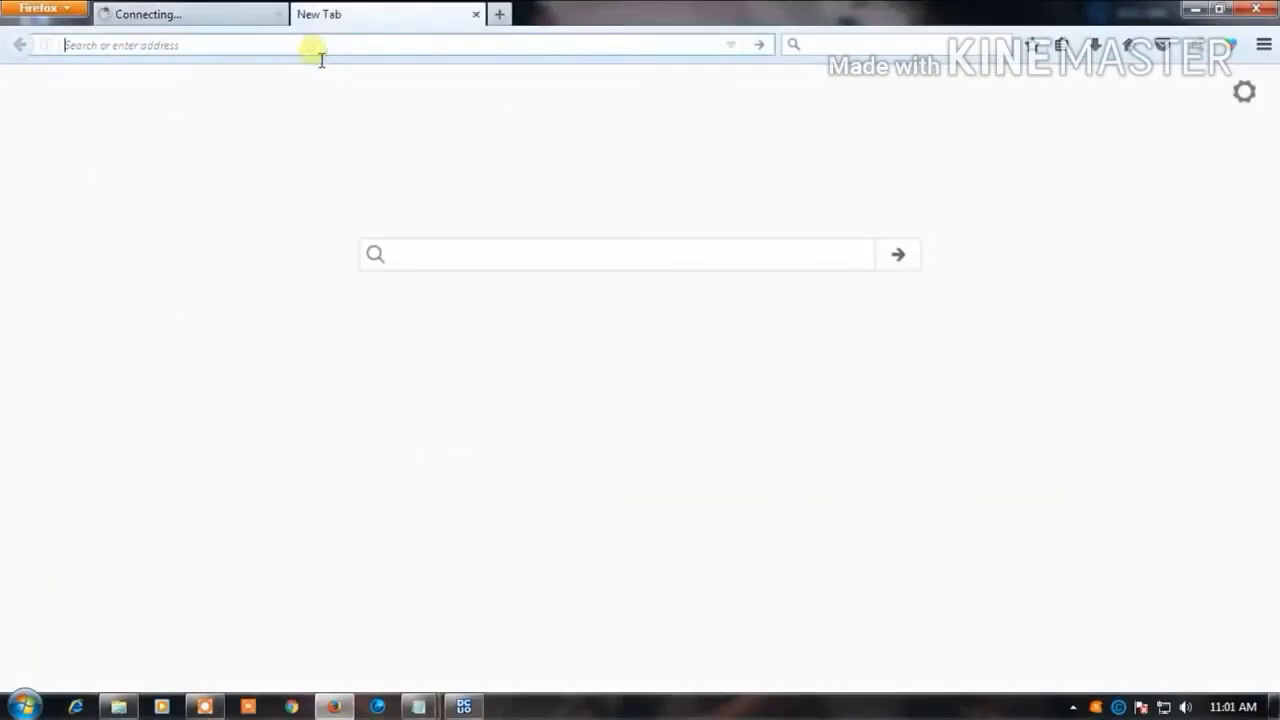
key("ctrl+v")
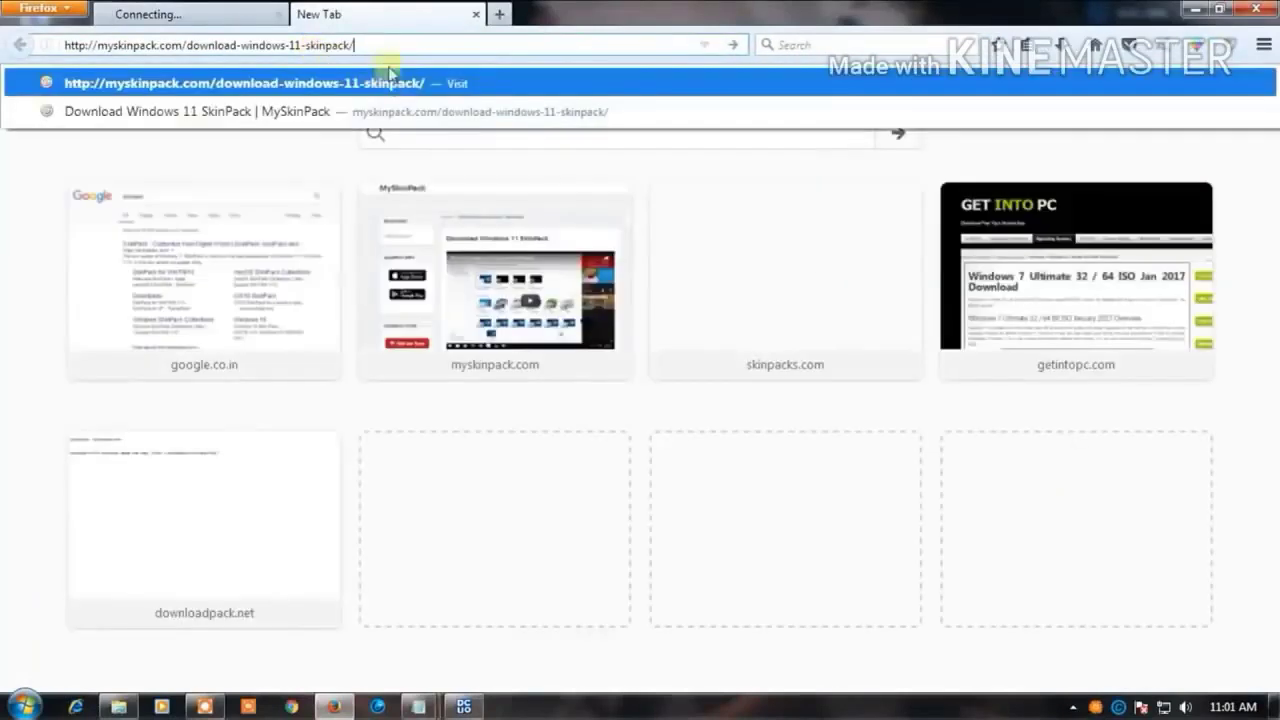
left_click_drag(362, 45, 133, 97)
key("Delete")
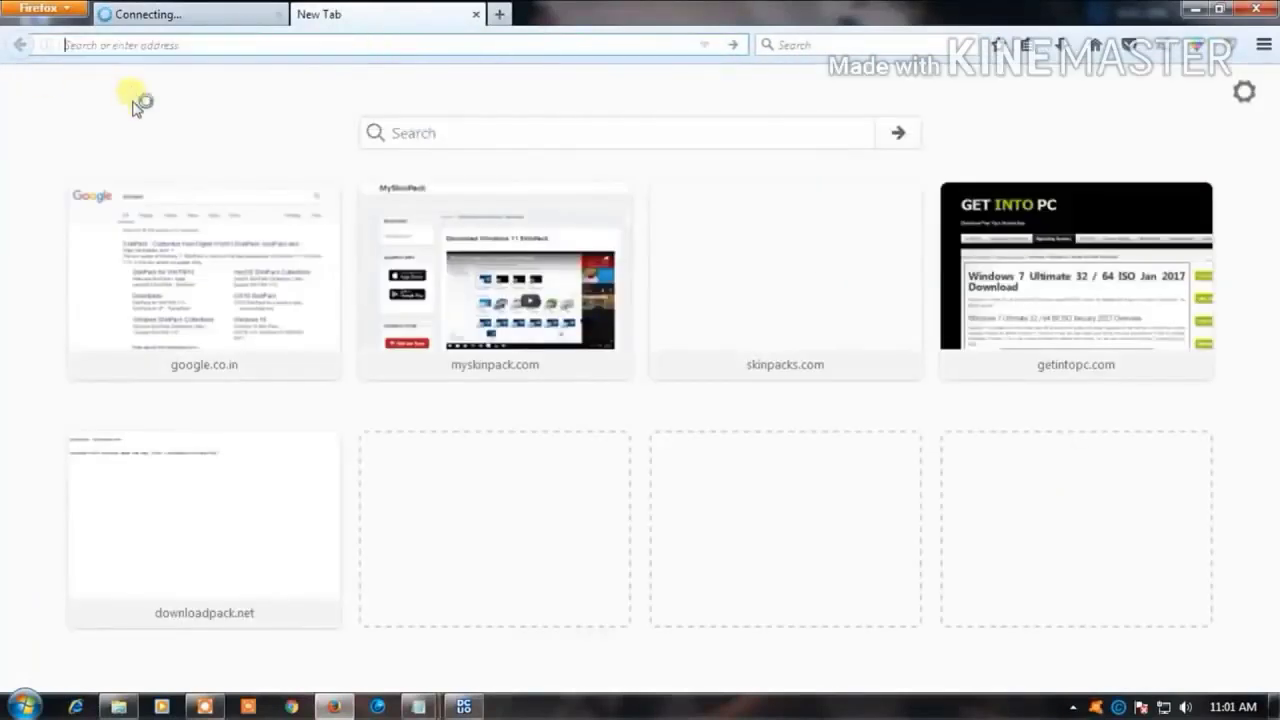
Paste the copied address and load the Download Windows 11 SkinPack page on myskinpack.com
right_click(175, 46)
left_click(219, 128)
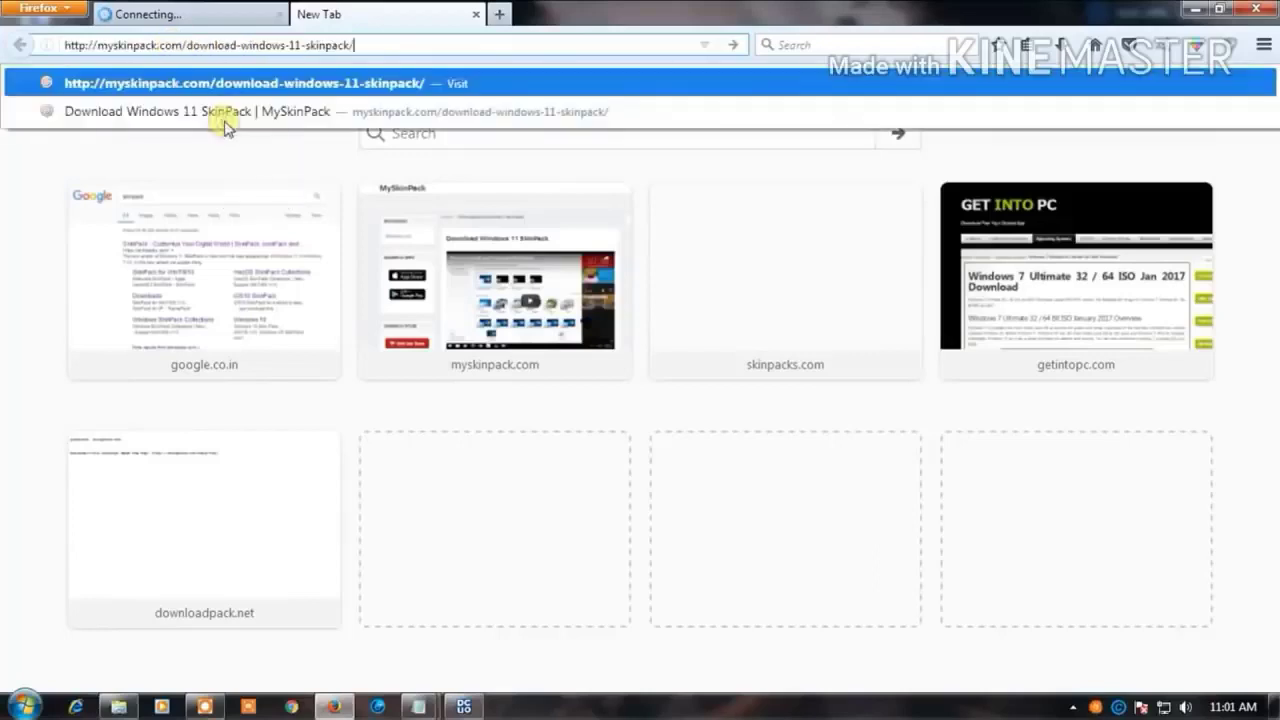
left_click(224, 118)
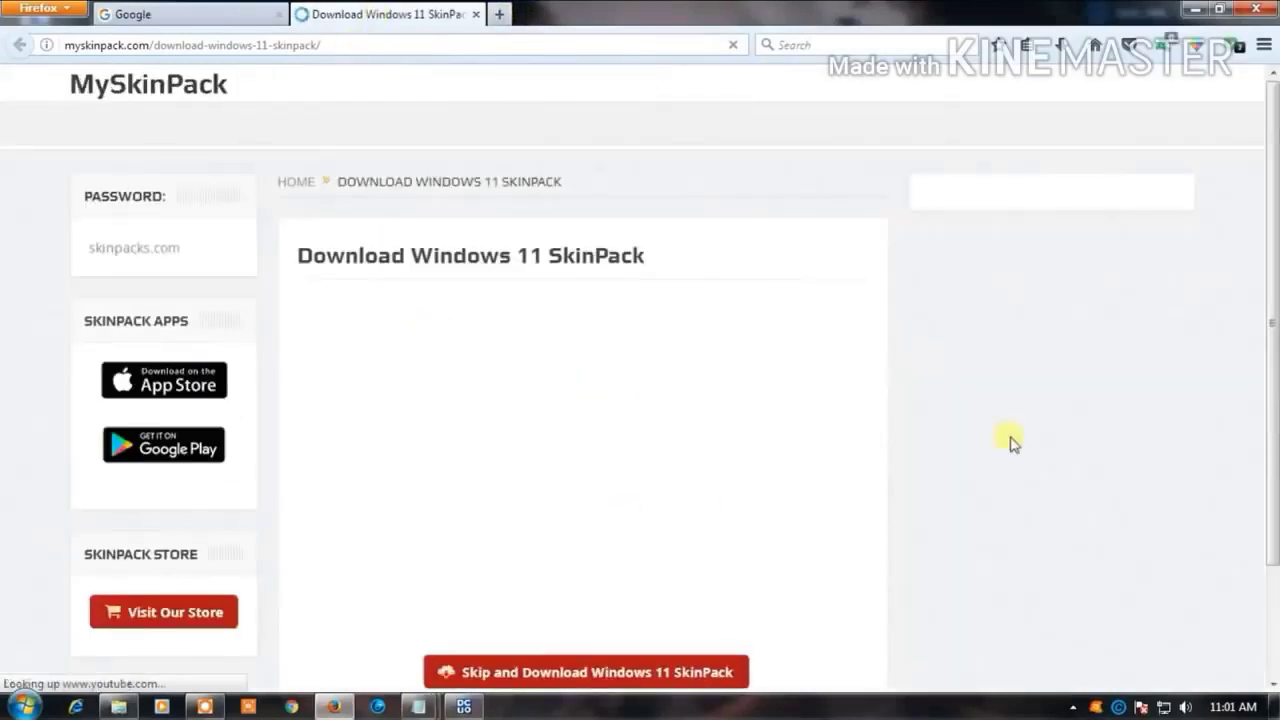
Open the Windows 11 SkinPack download listing, request SkinPack Windows 11.sfx.exe but cancel the download, and minimize the browser
scroll(1010, 443, "down", 2)
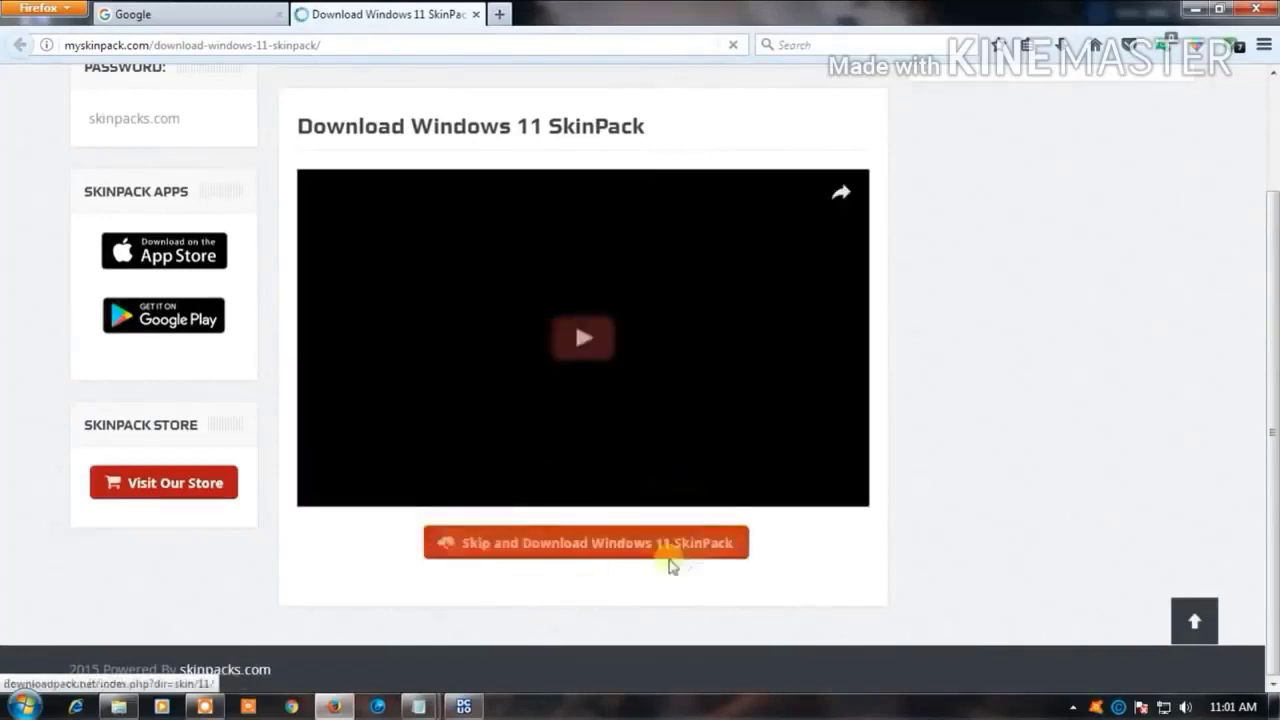
left_click(616, 550)
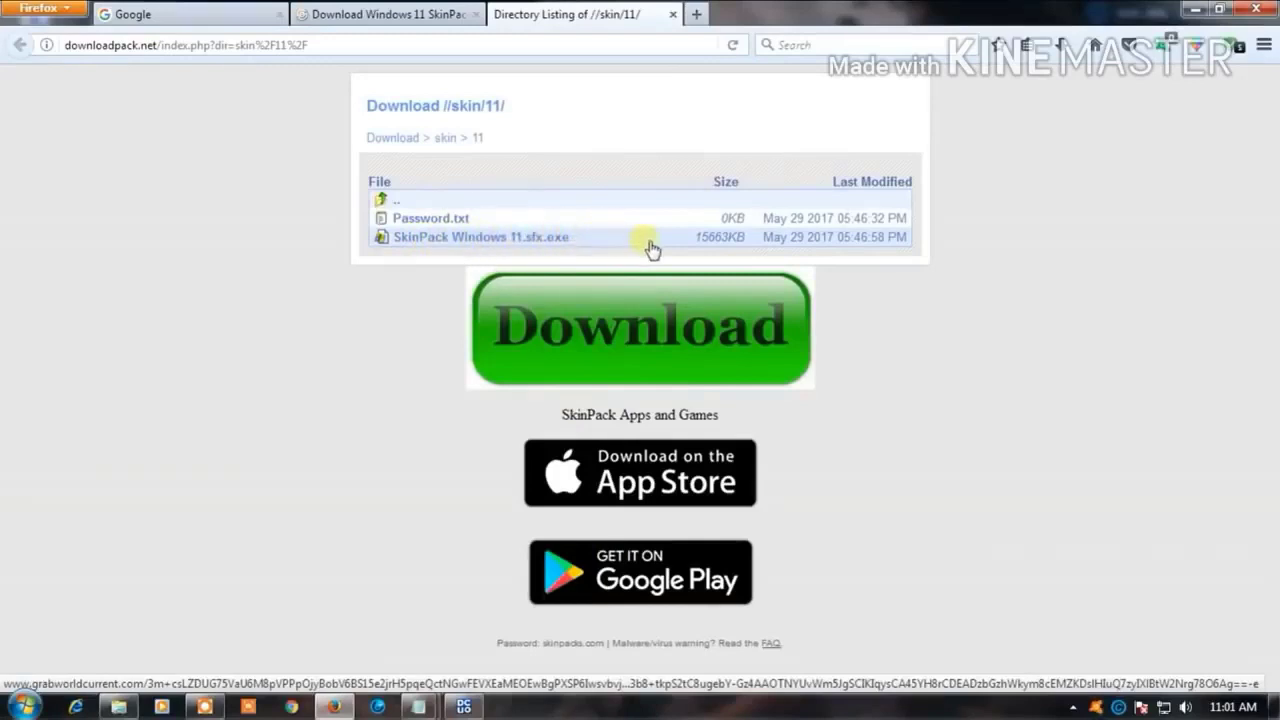
left_click(529, 246)
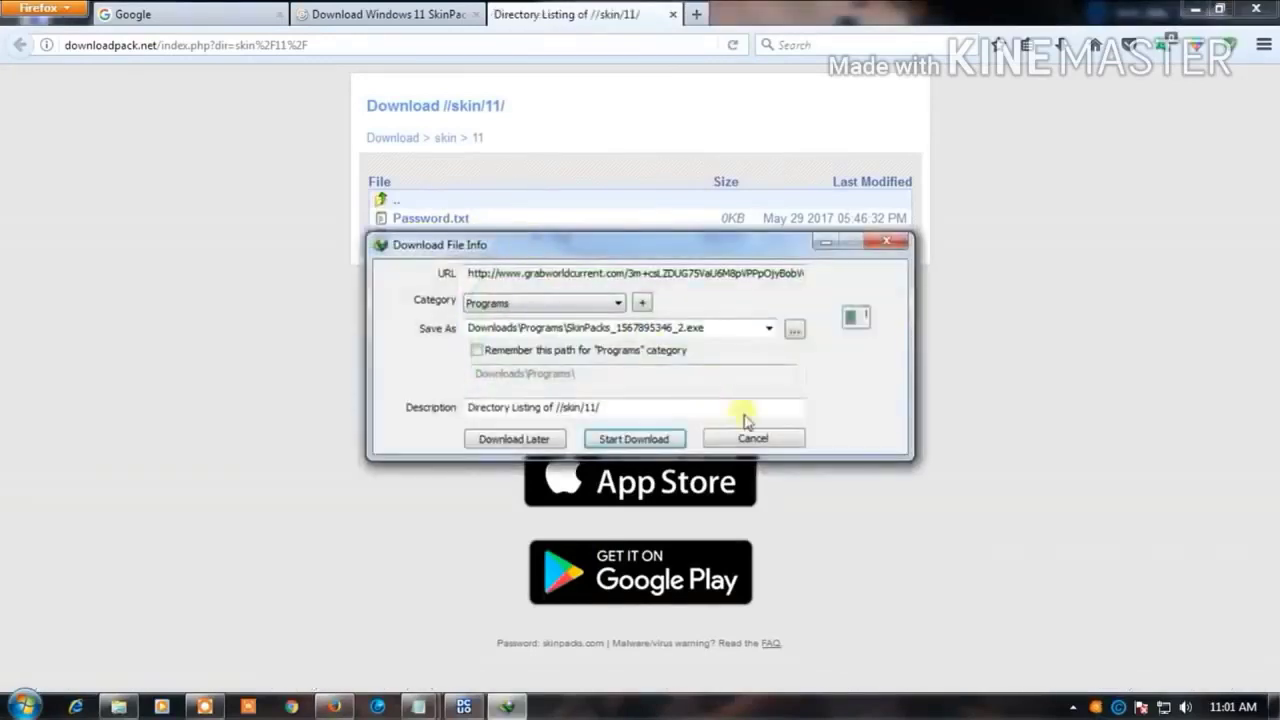
left_click(762, 438)
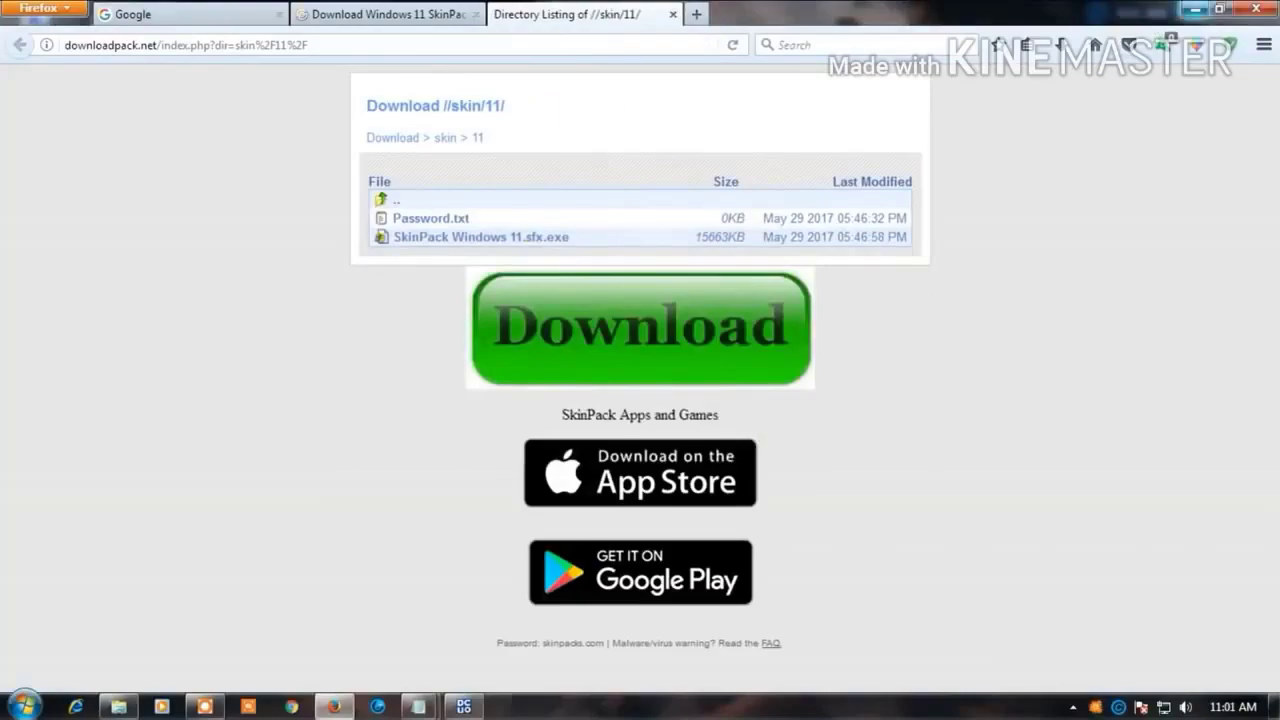
left_click(1193, 9)
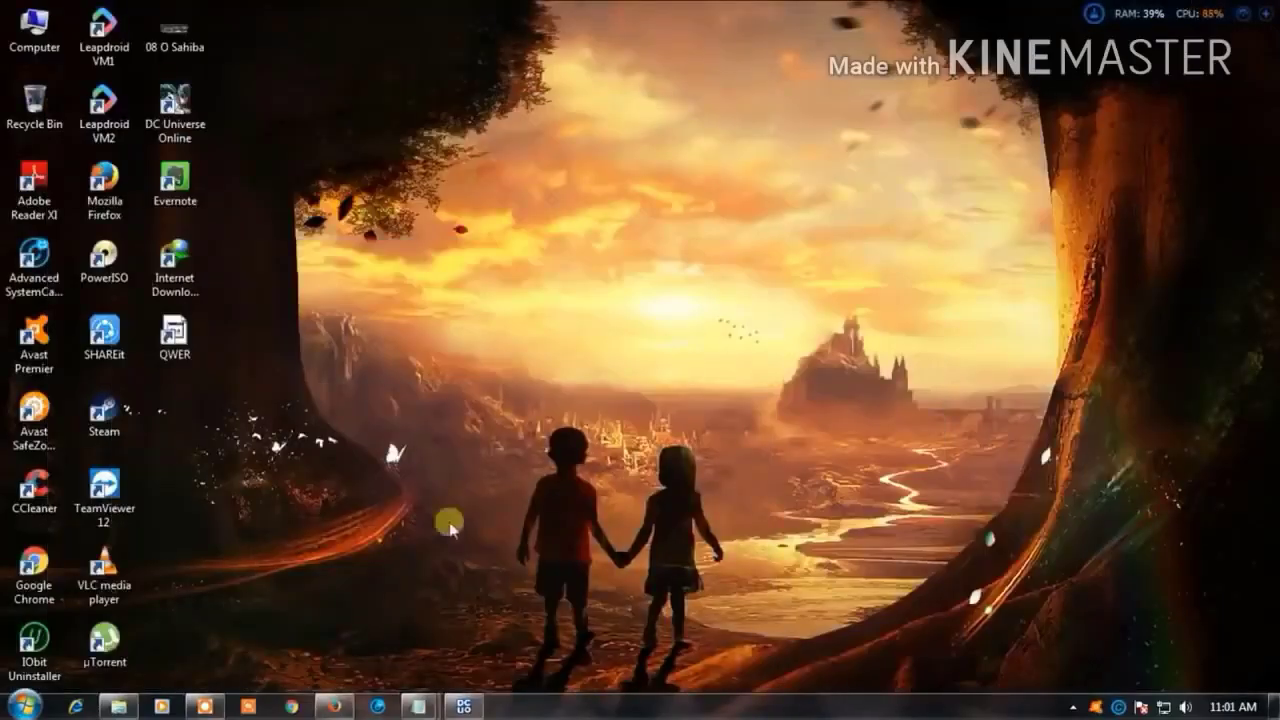
left_click(118, 706)
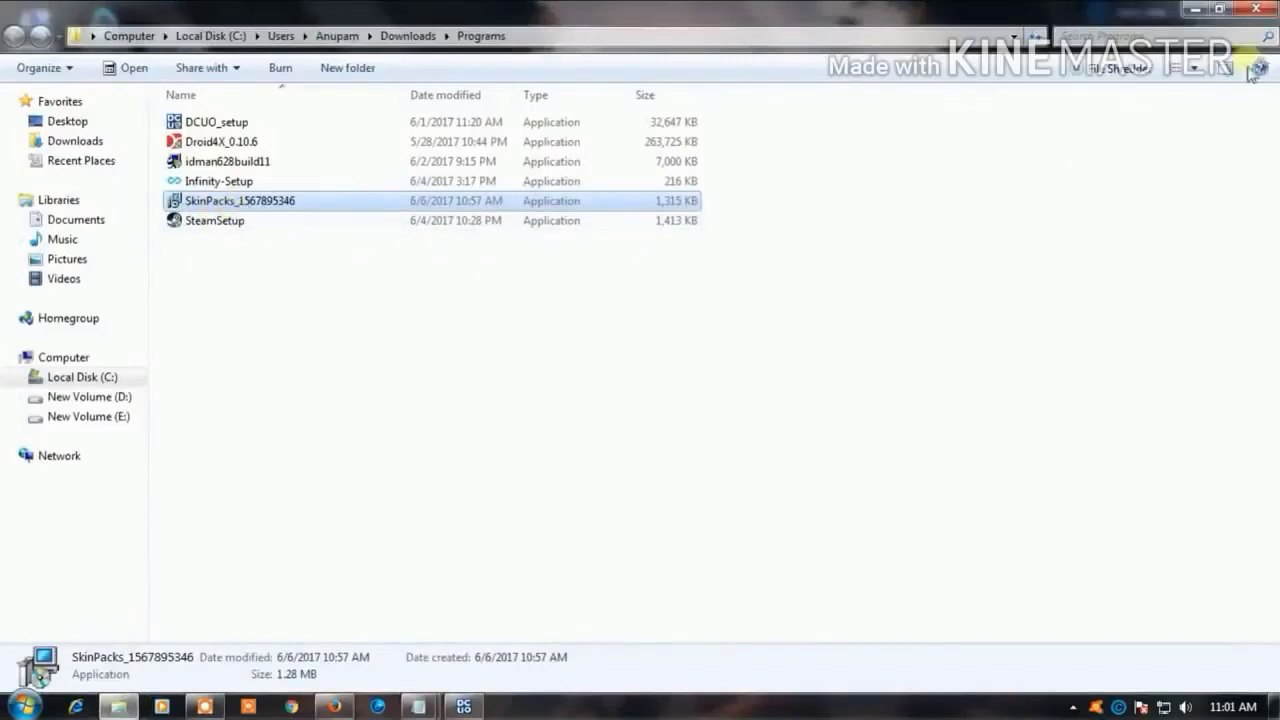
left_click(1195, 9)
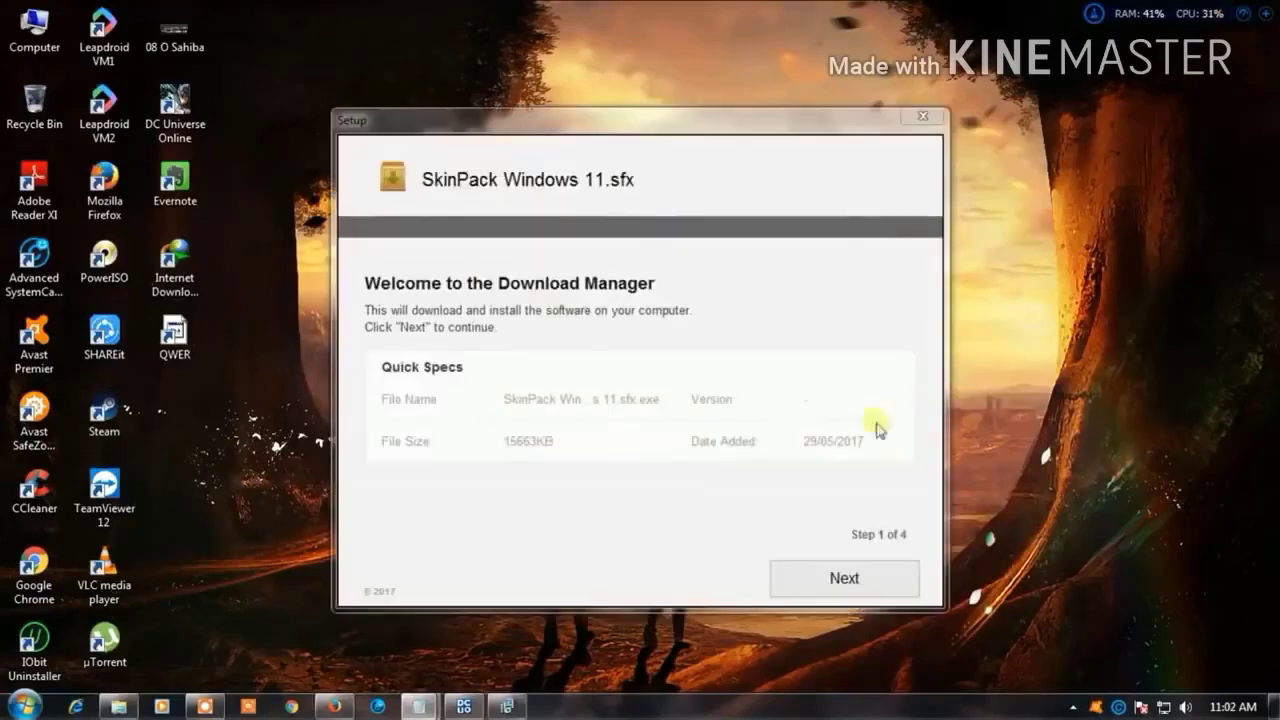
left_click(899, 596)
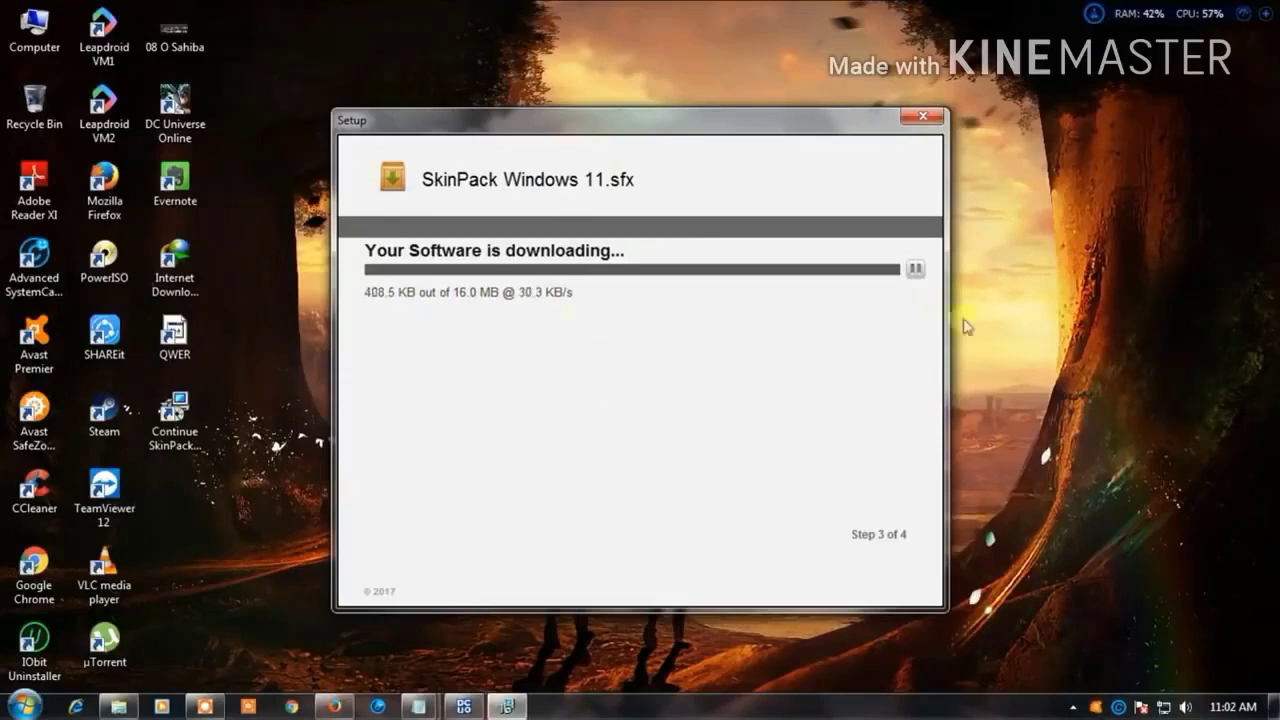
left_click(1073, 707)
left_click(1016, 472)
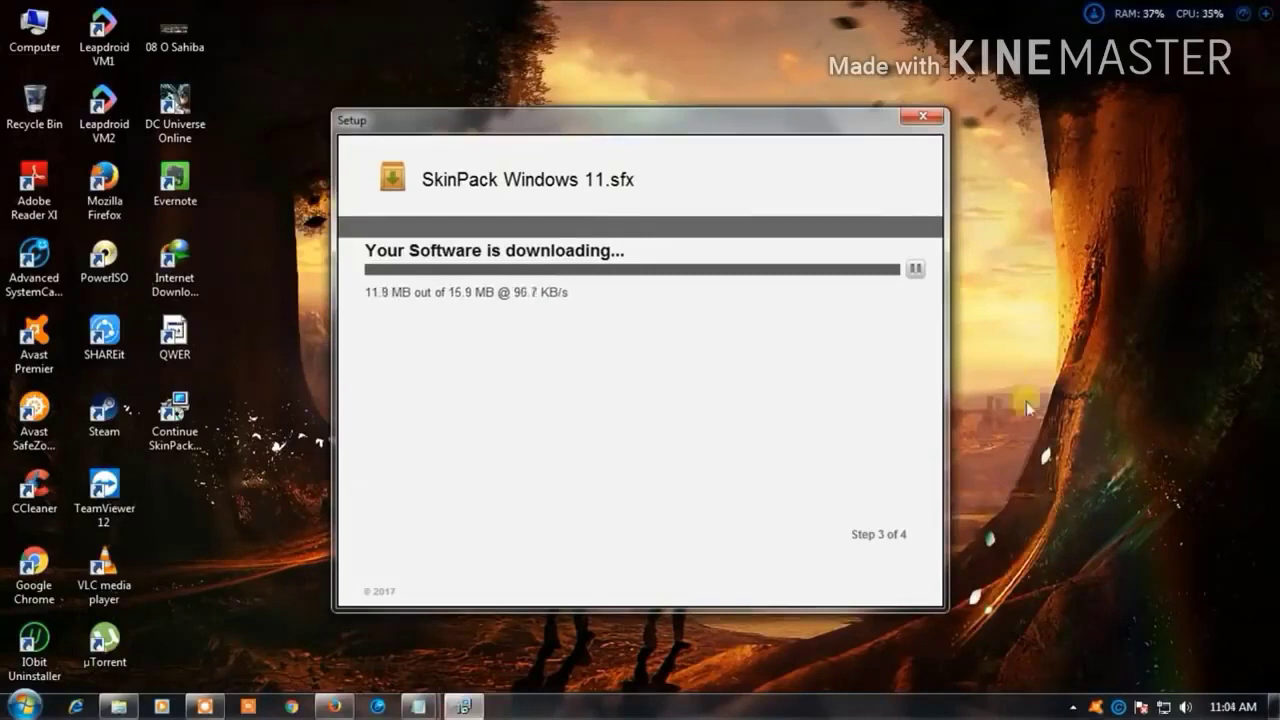
left_click(1073, 707)
left_click(1080, 424)
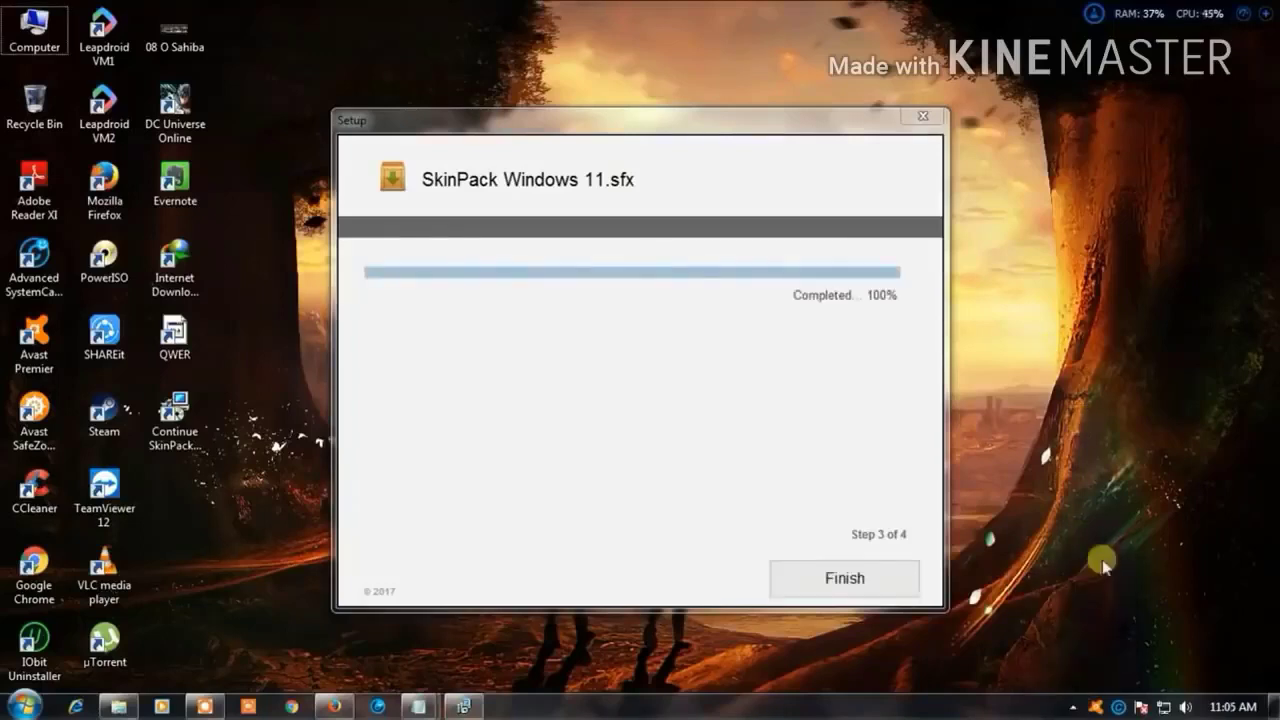
left_click(1073, 707)
left_click(1036, 415)
Accept the bundled ByteFence and Yahoo search offers to finish the SkinPack Windows 11.sfx download setup, and close its window
left_click(906, 584)
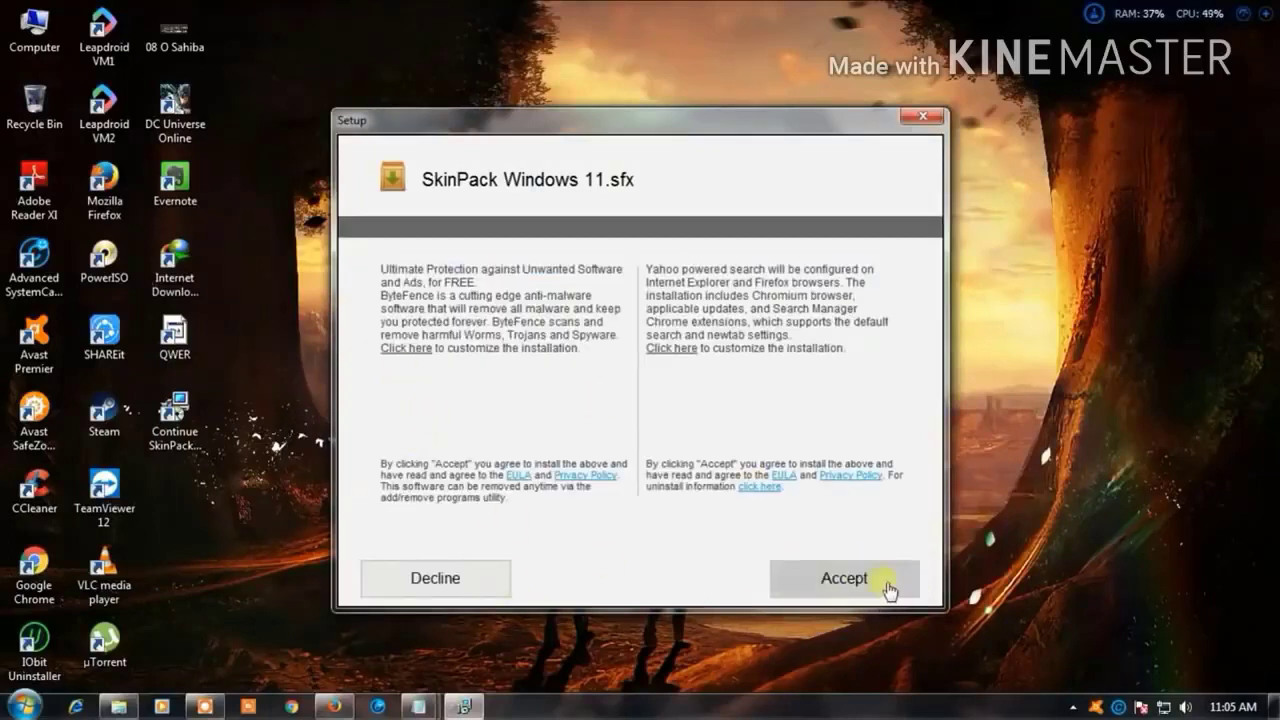
left_click(886, 588)
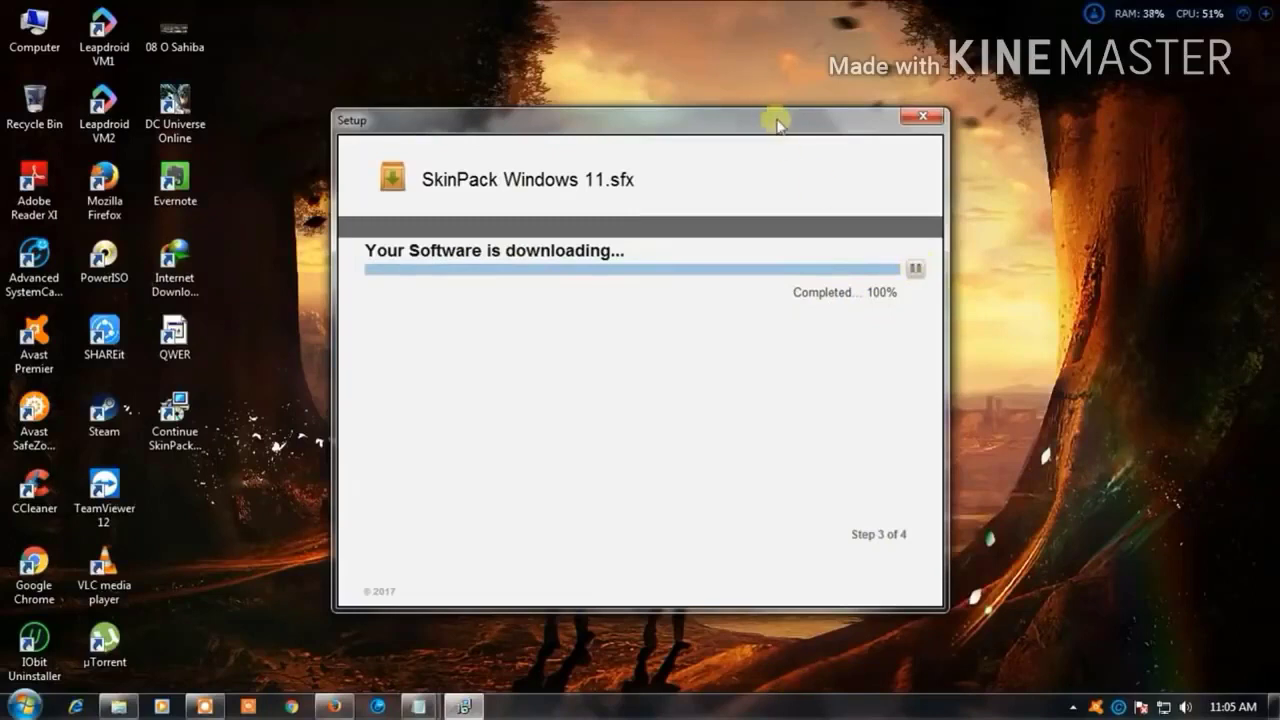
left_click_drag(777, 118, 781, 116)
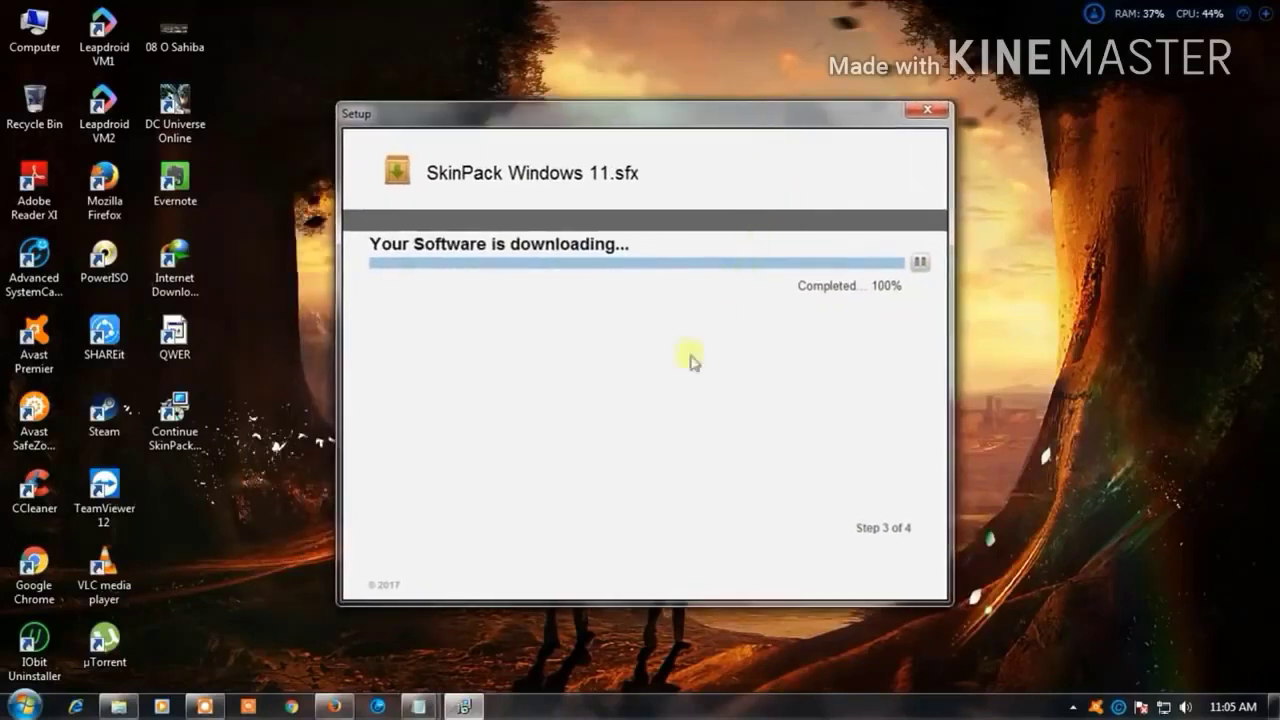
left_click(177, 425)
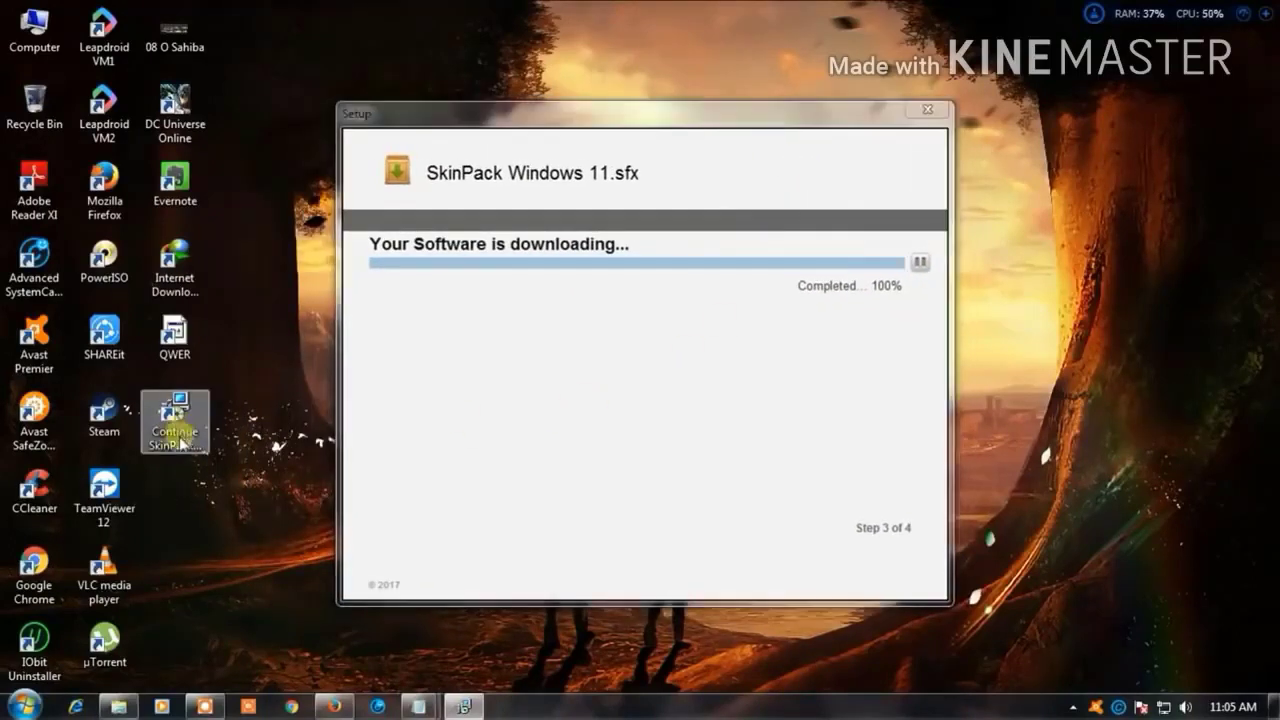
left_click_drag(809, 121, 873, 106)
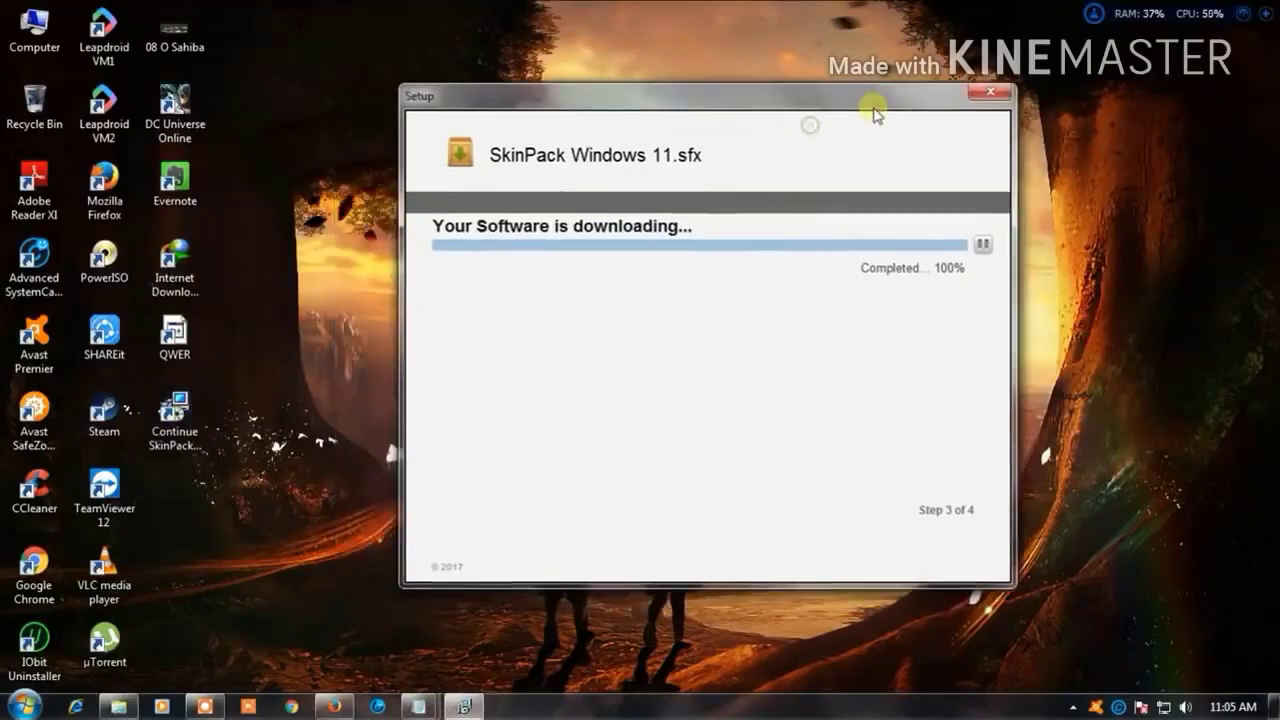
left_click(990, 93)
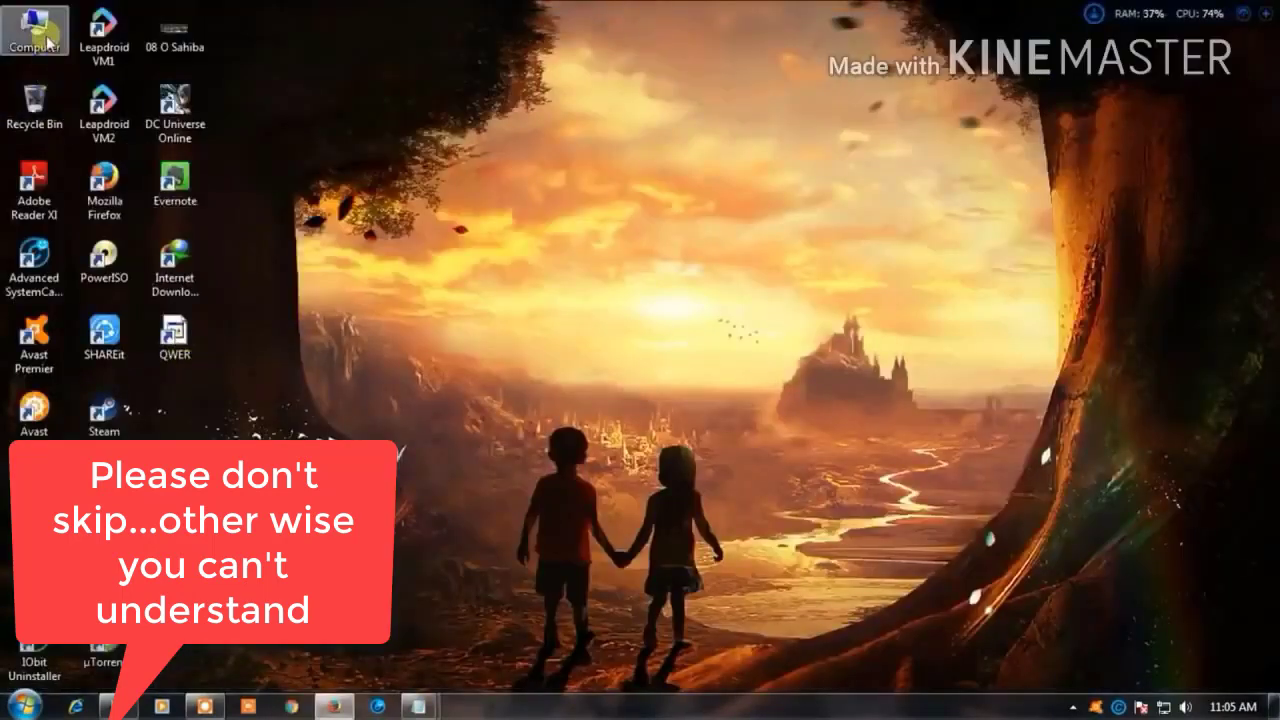
Move SkinPack Windows 11.sfx from the Downloads folder to the desktop and close the folder window
double_click(40, 38)
left_click(84, 139)
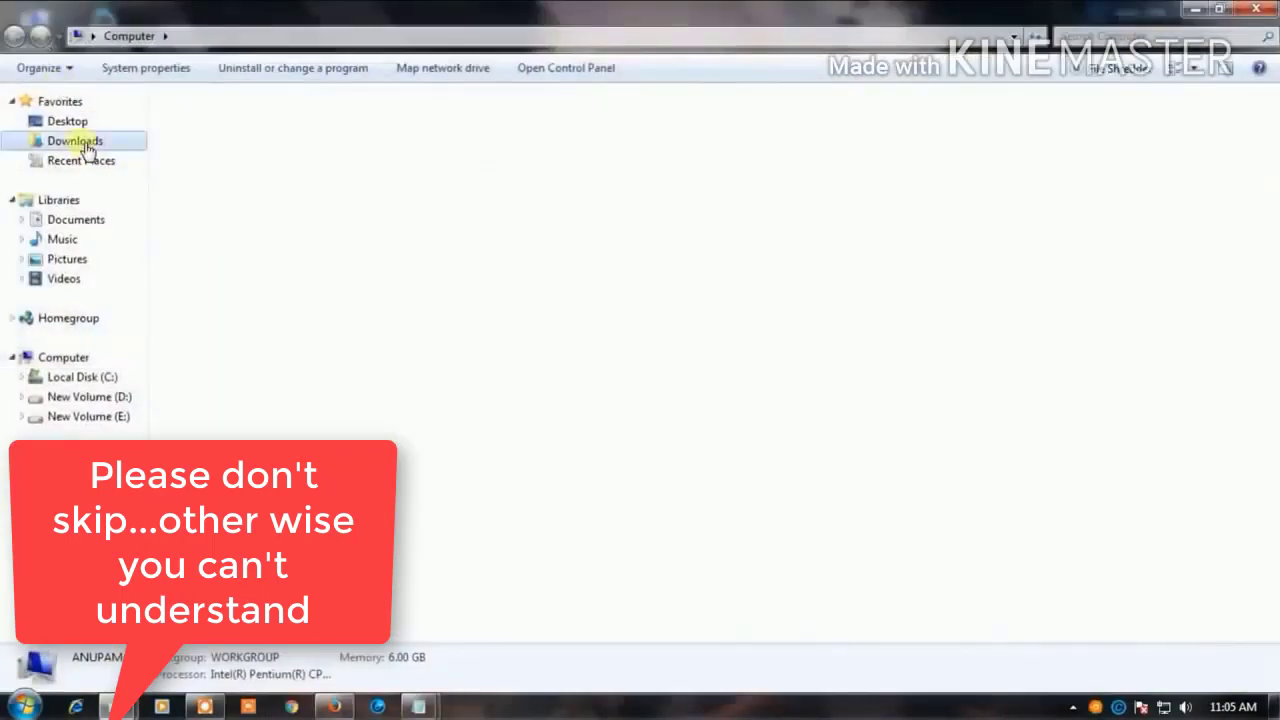
left_click(322, 310)
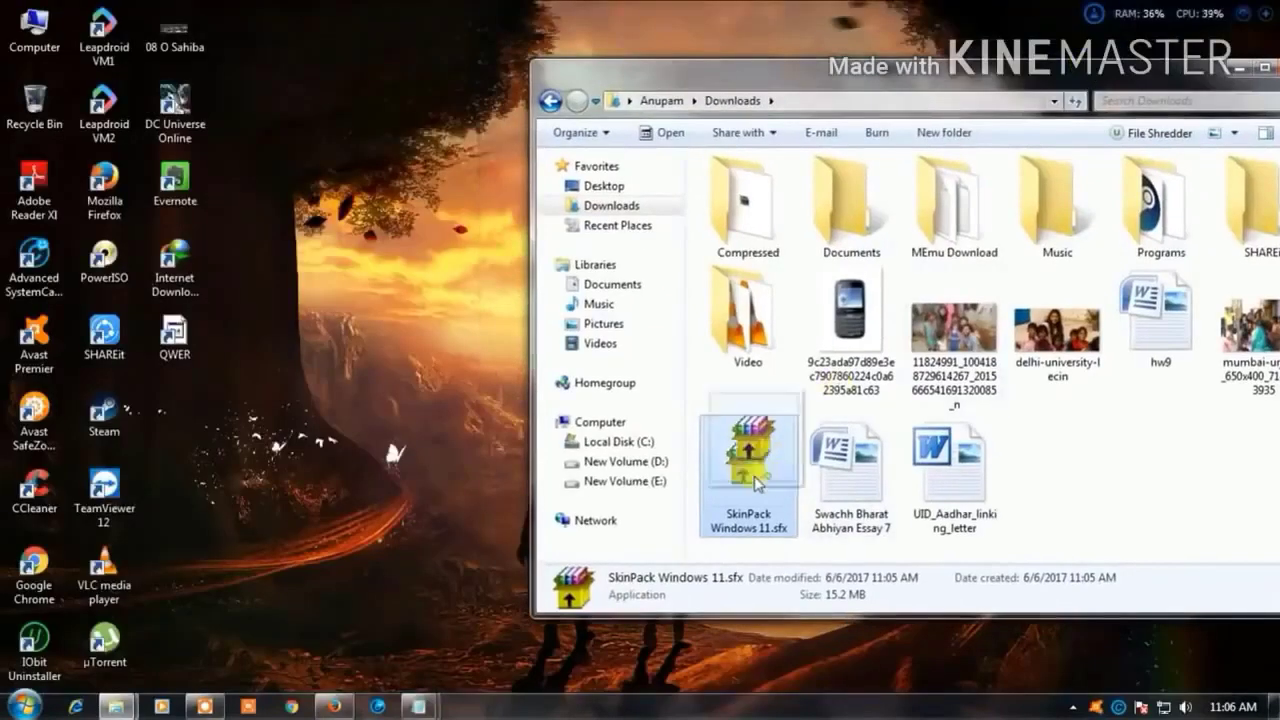
left_click_drag(755, 483, 345, 440)
left_click_drag(1190, 85, 1035, 85)
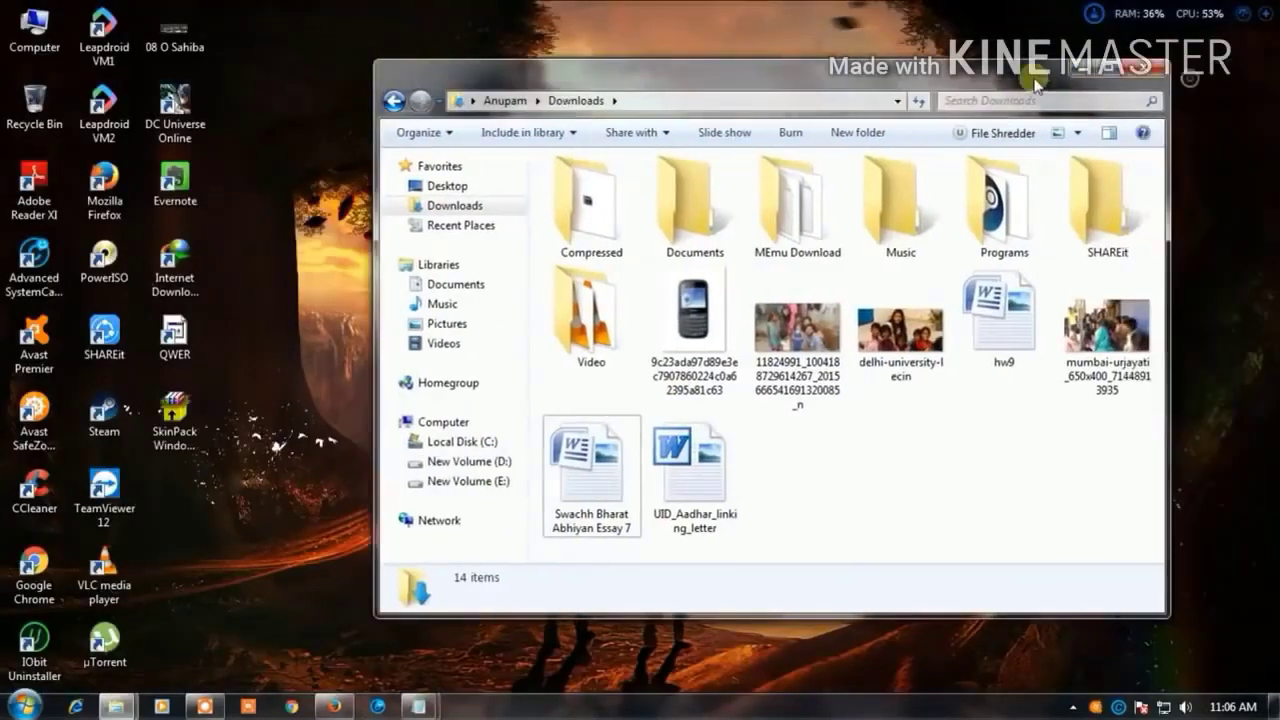
left_click(1140, 68)
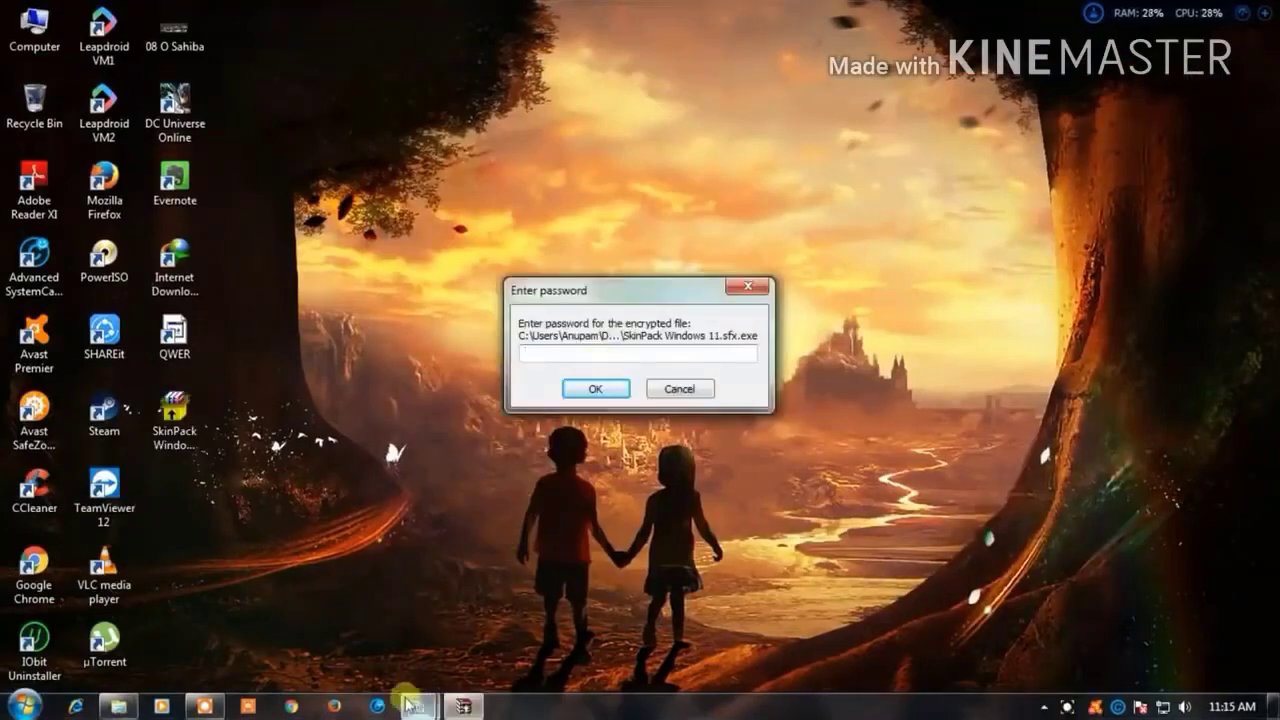
Copy the archive password from the Notepad note, enter it for SkinPack Windows 11.sfx.exe, and extract the installer to the desktop
mouse_move(424, 710)
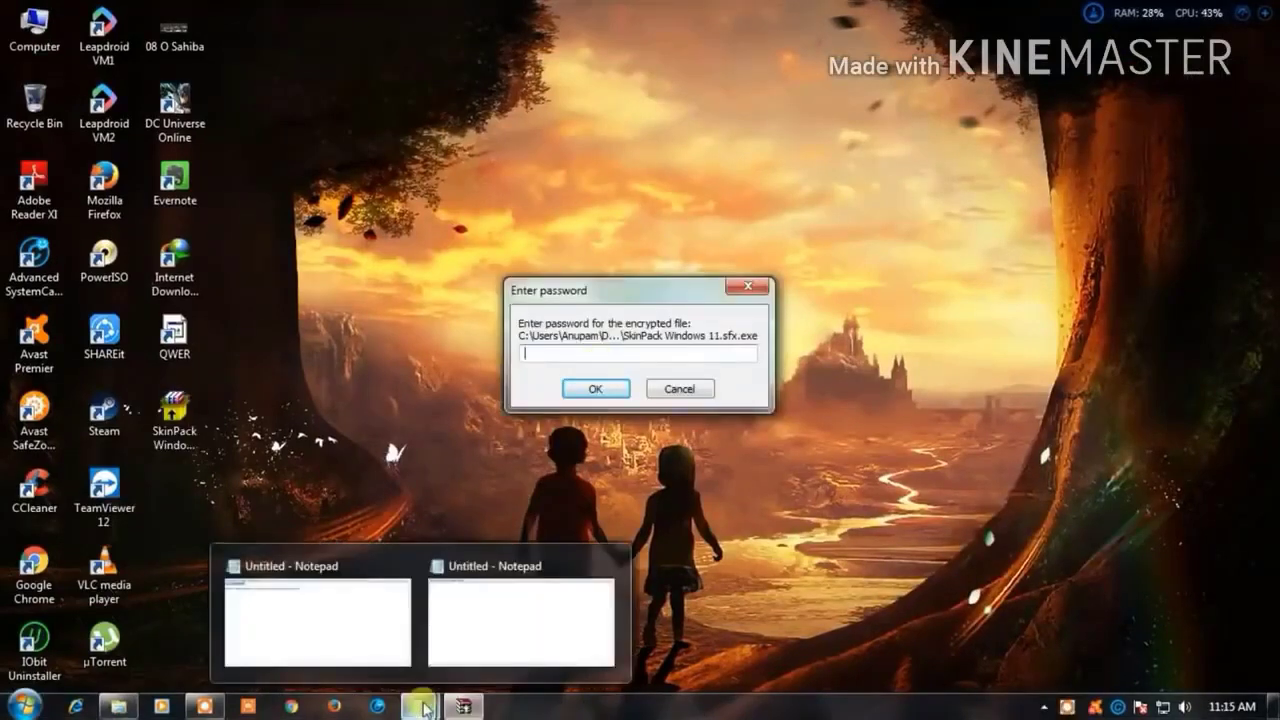
left_click(363, 634)
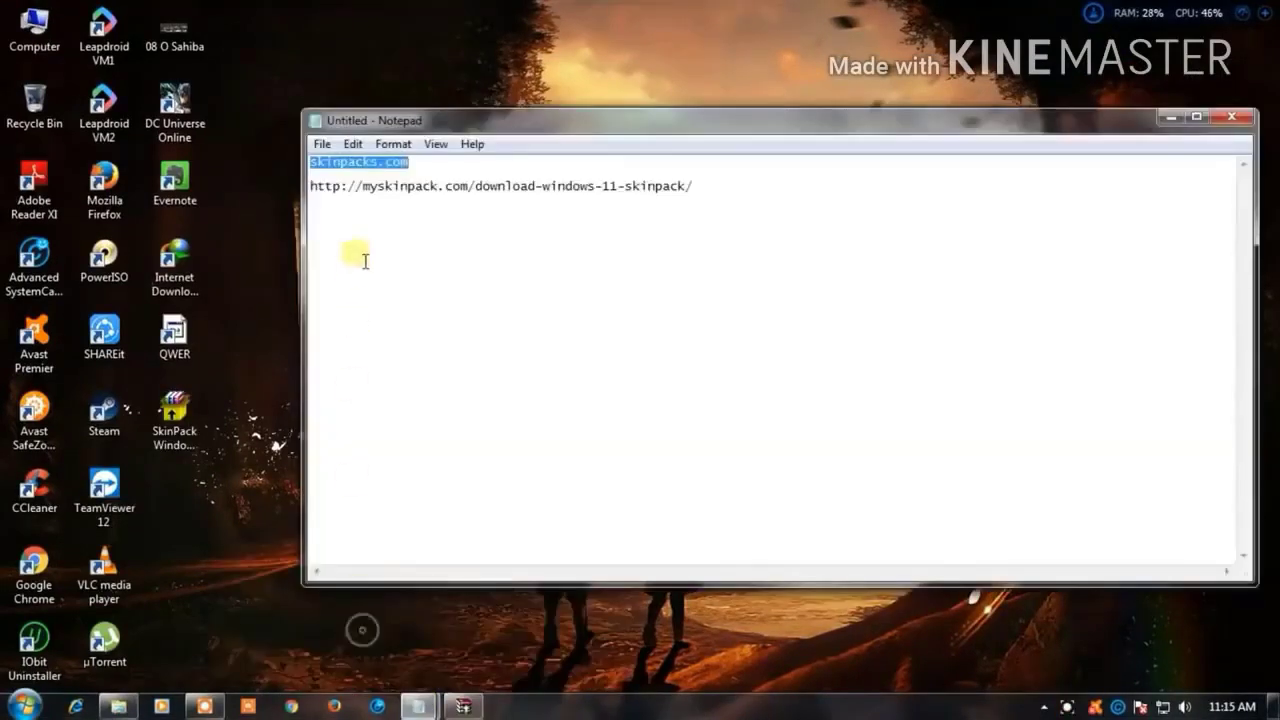
right_click(383, 170)
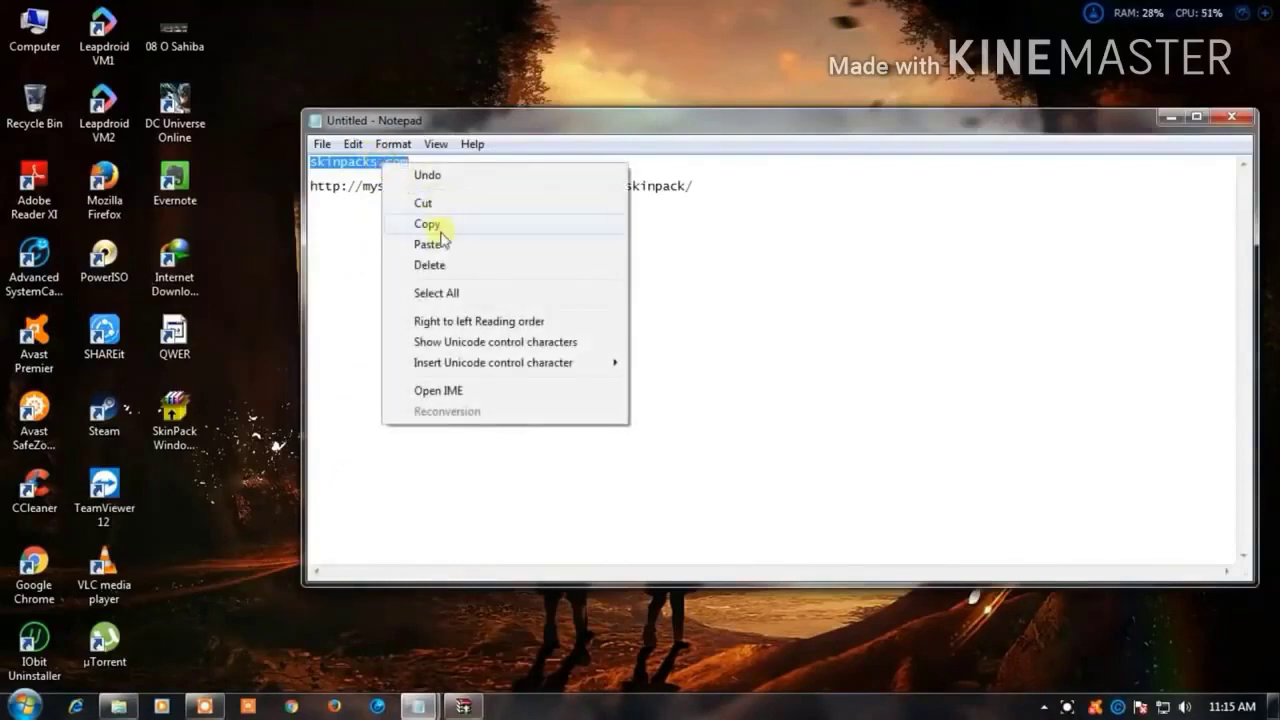
left_click(437, 222)
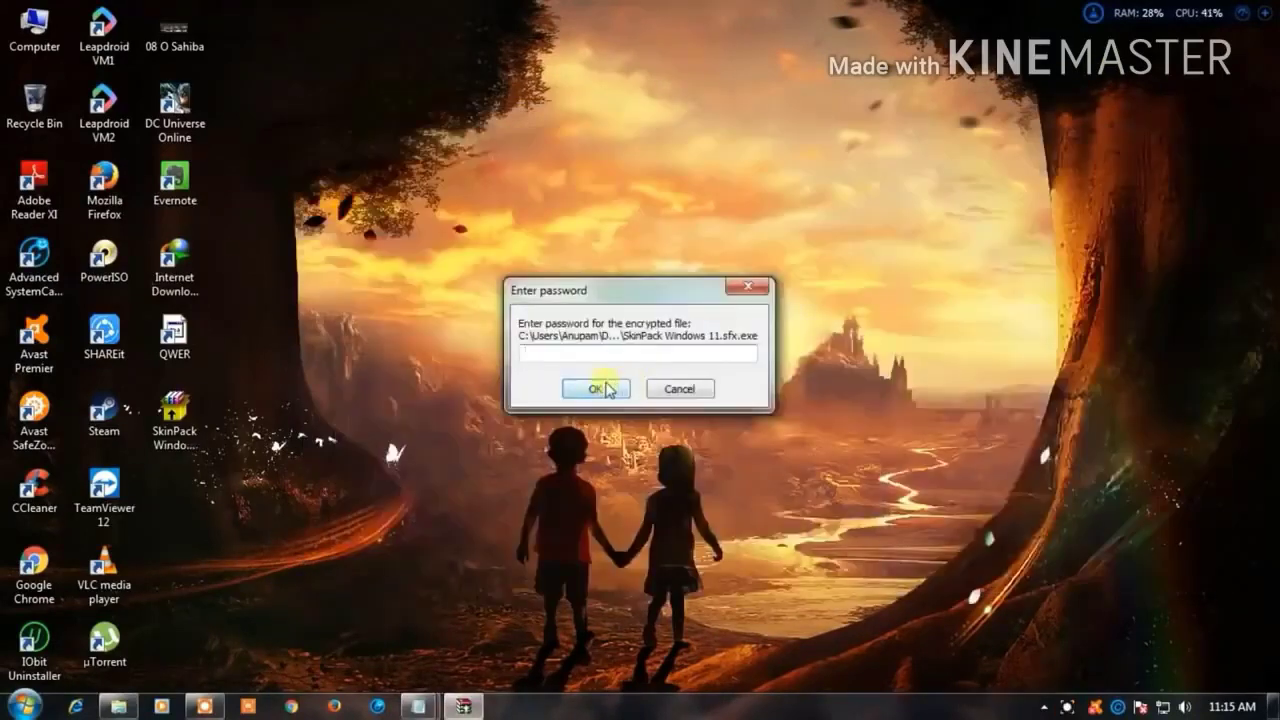
key("ctrl+v")
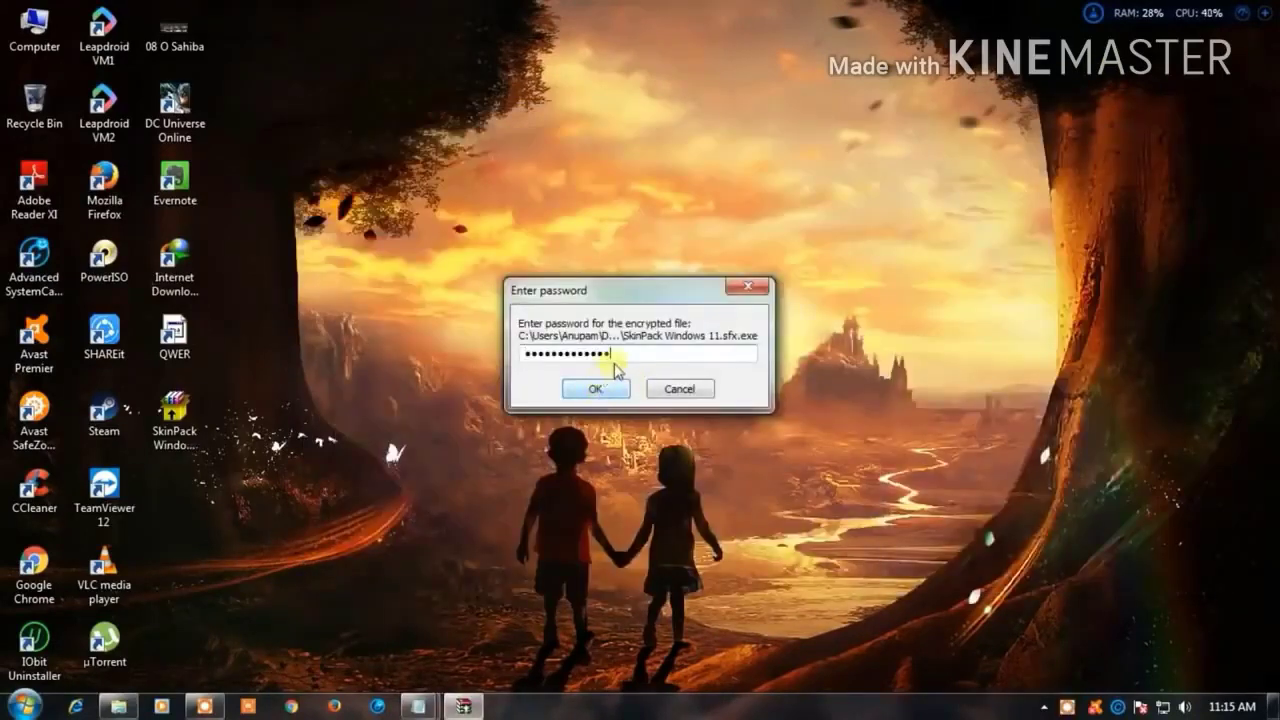
left_click(596, 389)
left_click(714, 508)
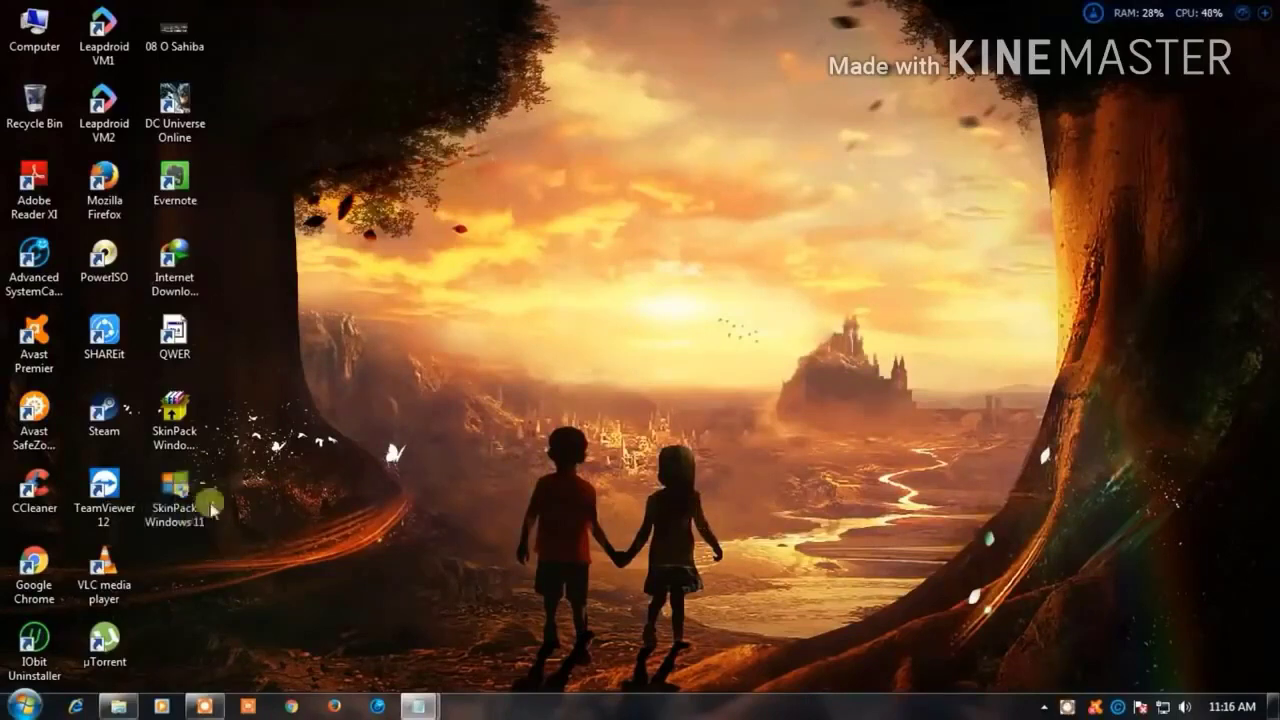
Launch the extracted SkinPack Windows 11 installer, accept its license agreement, and advance to the bonus app offer
double_click(171, 509)
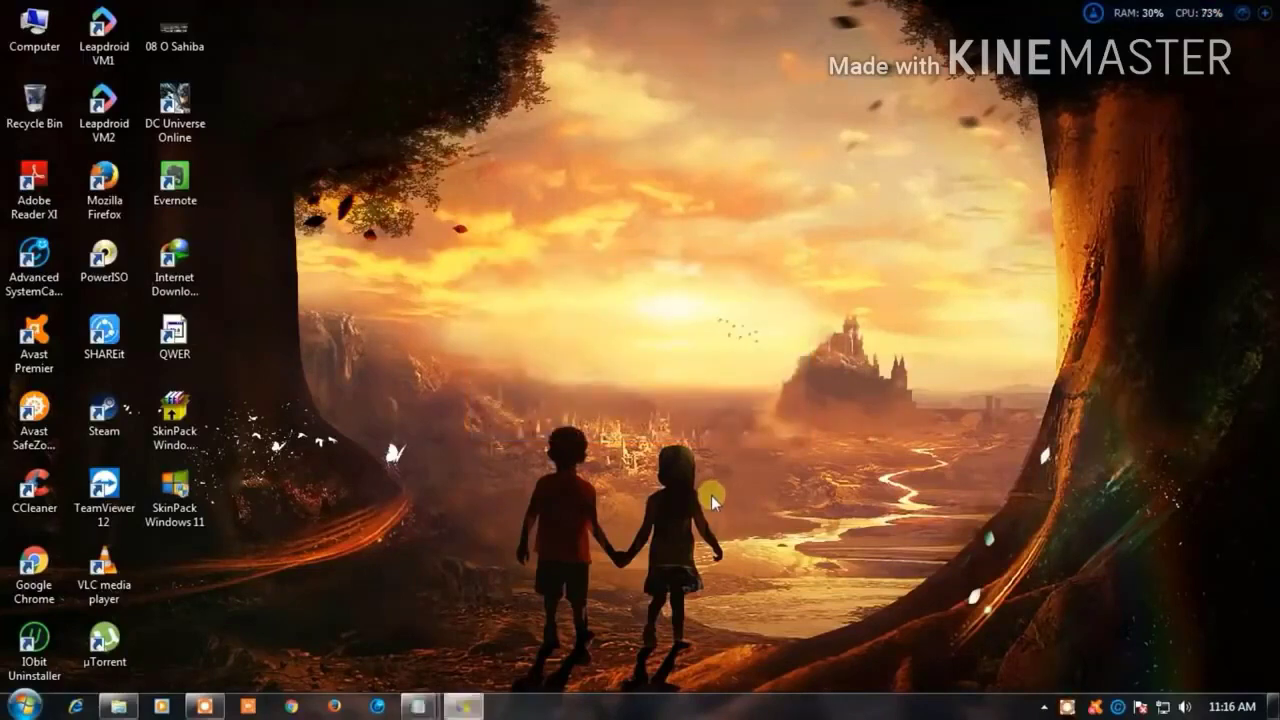
left_click(748, 505)
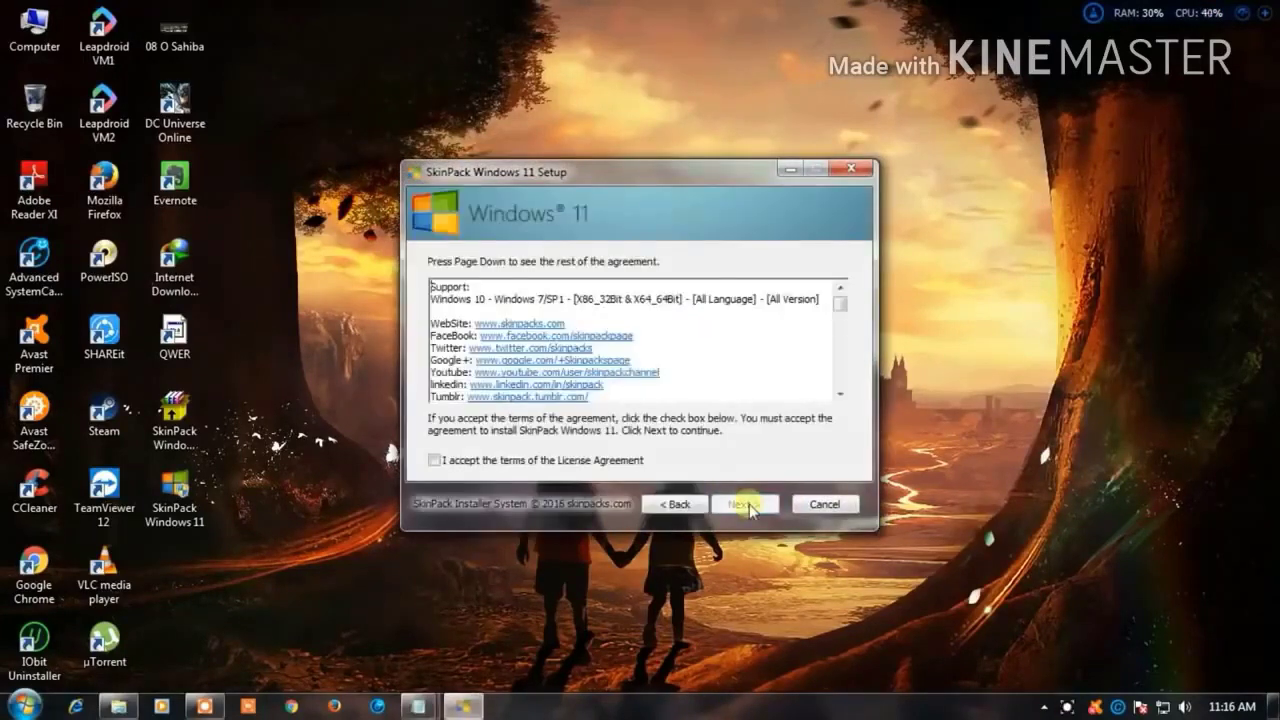
left_click(599, 463)
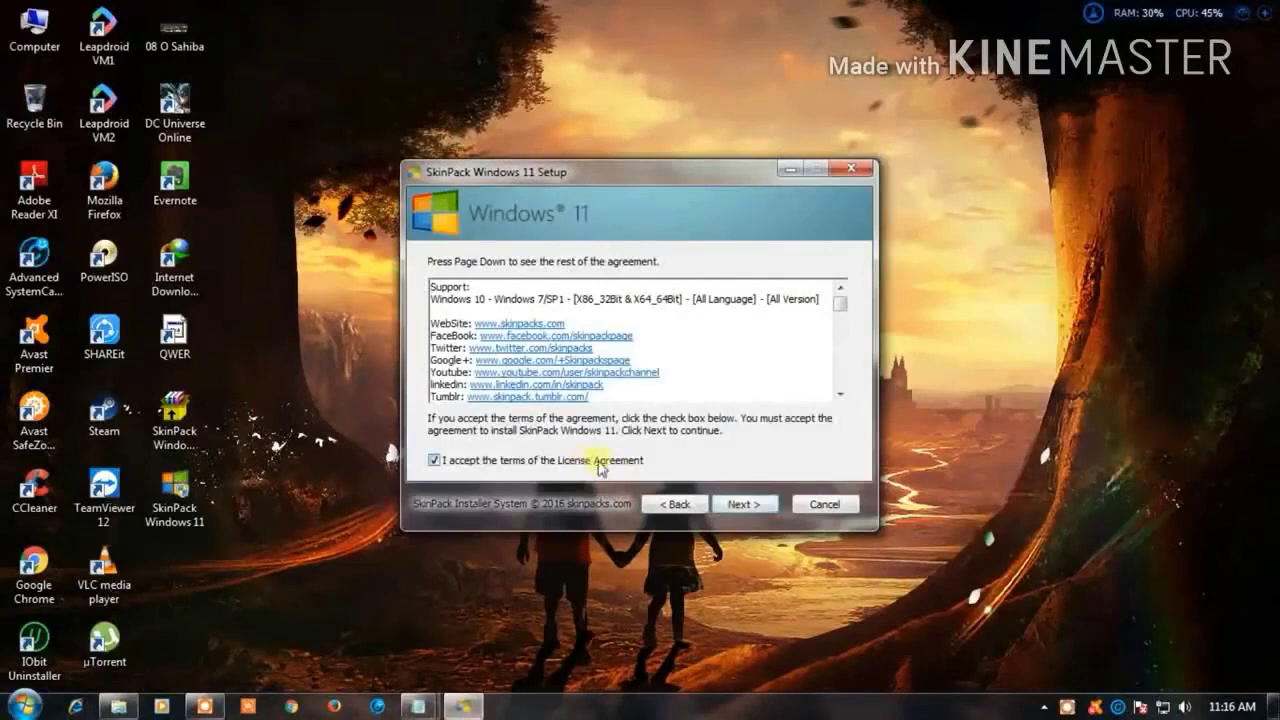
left_click(742, 504)
left_click(745, 504)
left_click(749, 504)
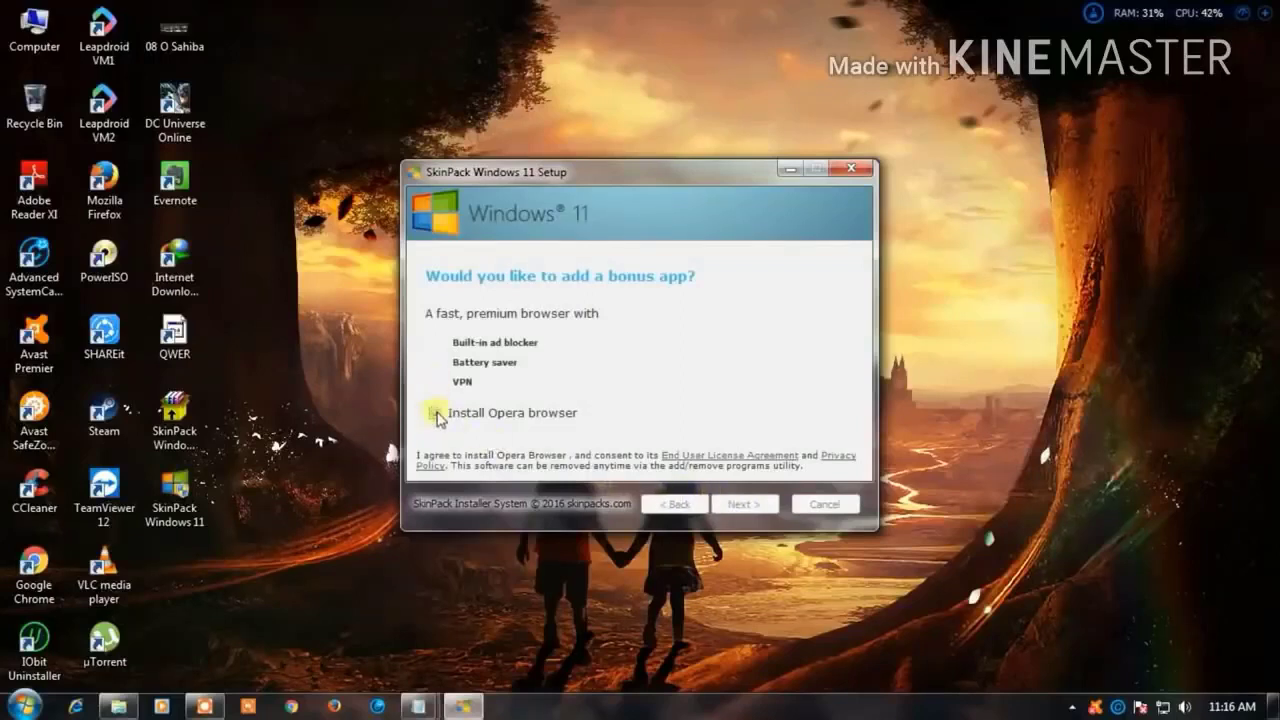
Clear the Install Opera browser option and continue with the SkinPack Windows 11 installation
left_click(433, 413)
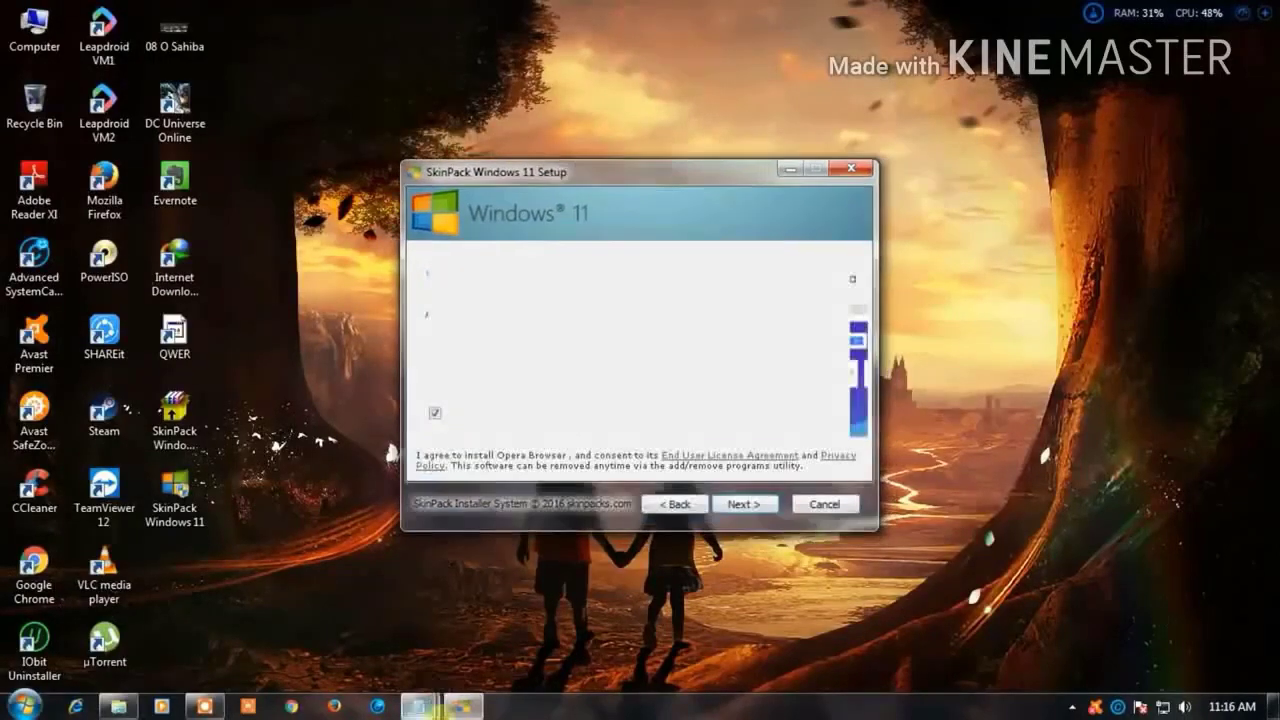
left_click(435, 414)
left_click(744, 504)
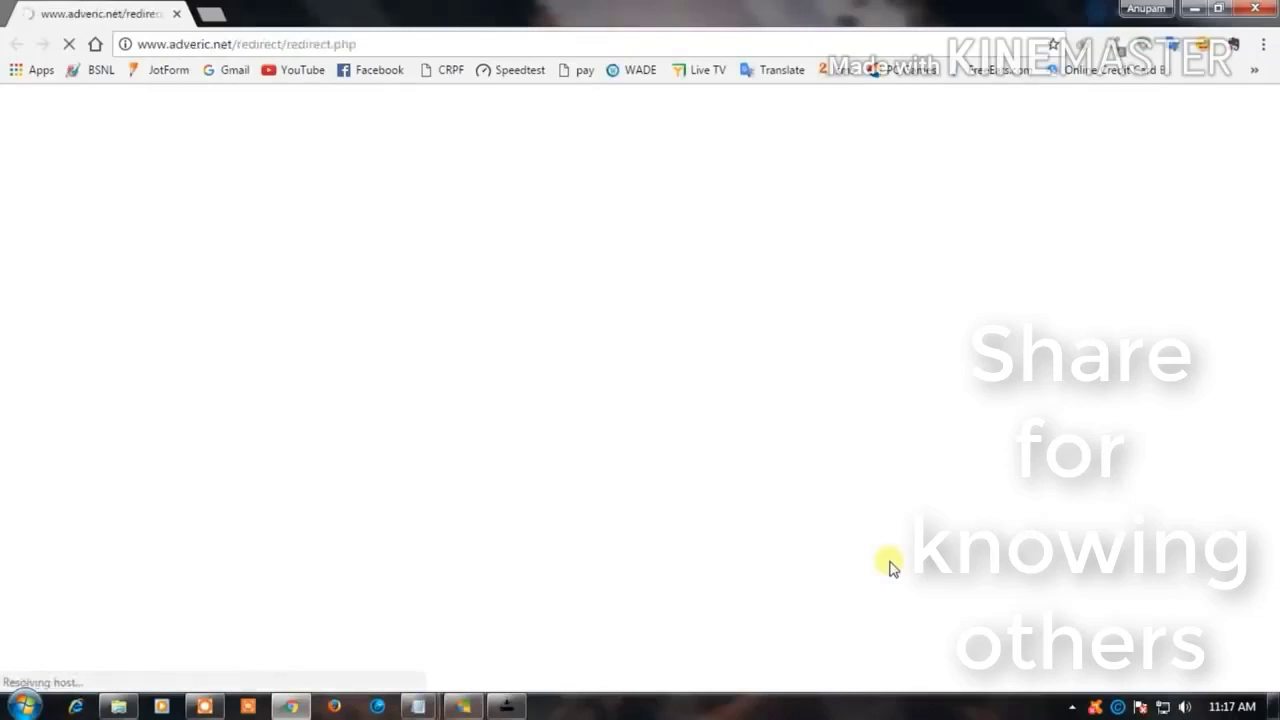
mouse_move(470, 708)
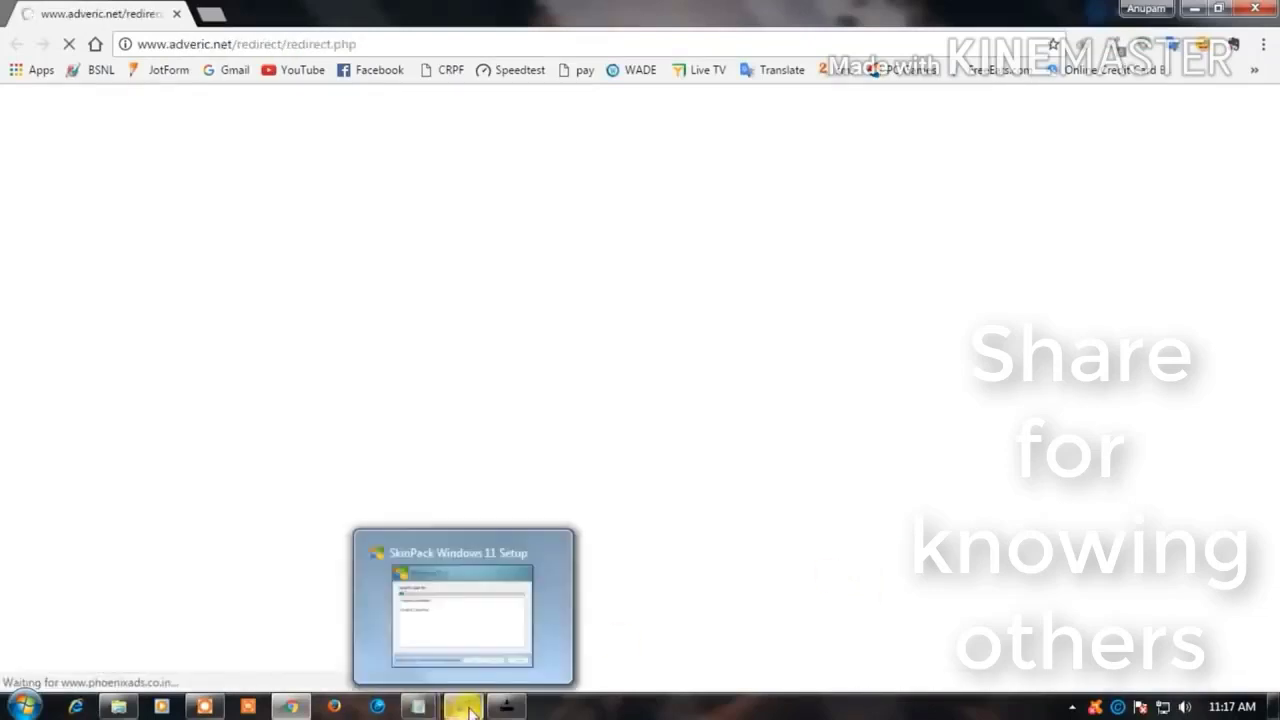
mouse_move(539, 638)
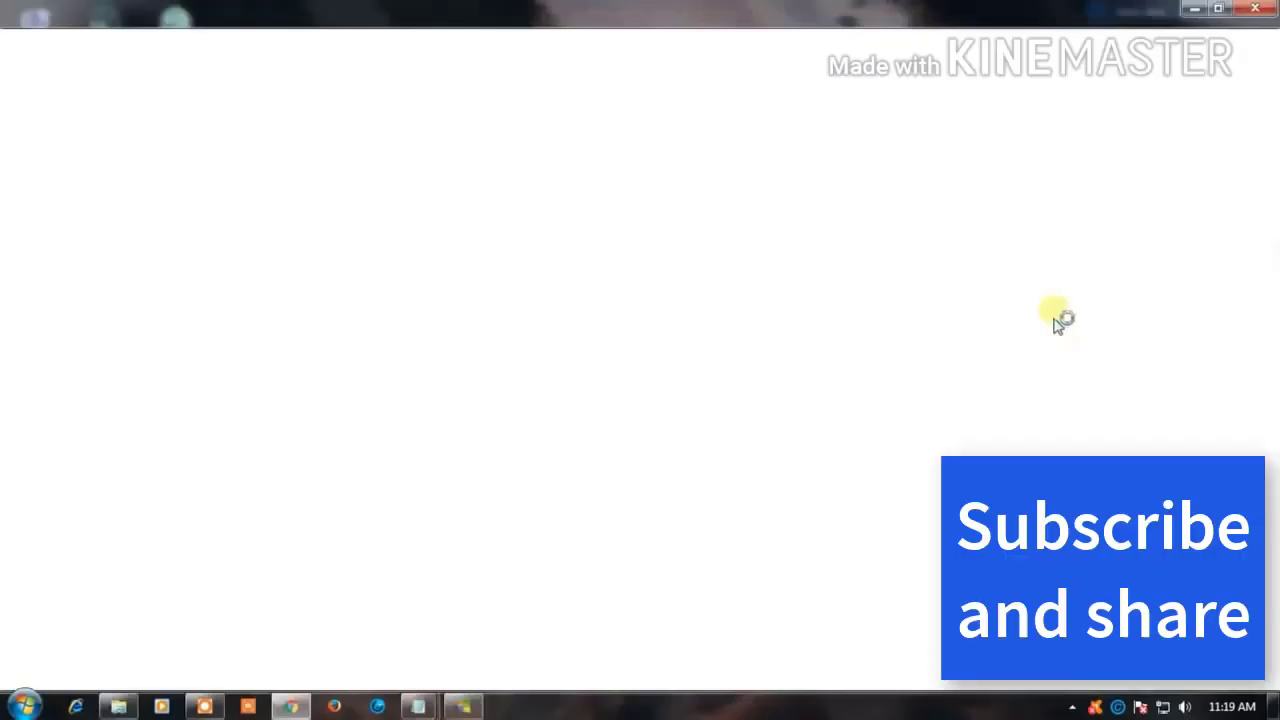
mouse_move(480, 708)
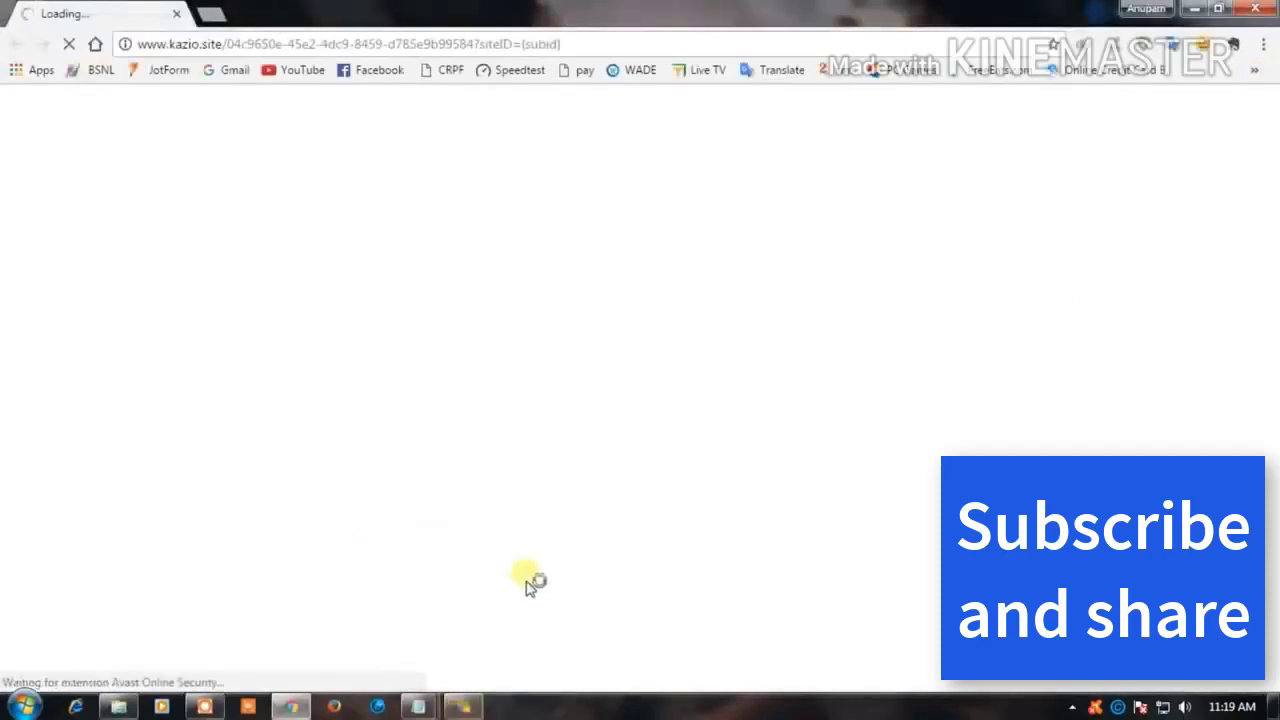